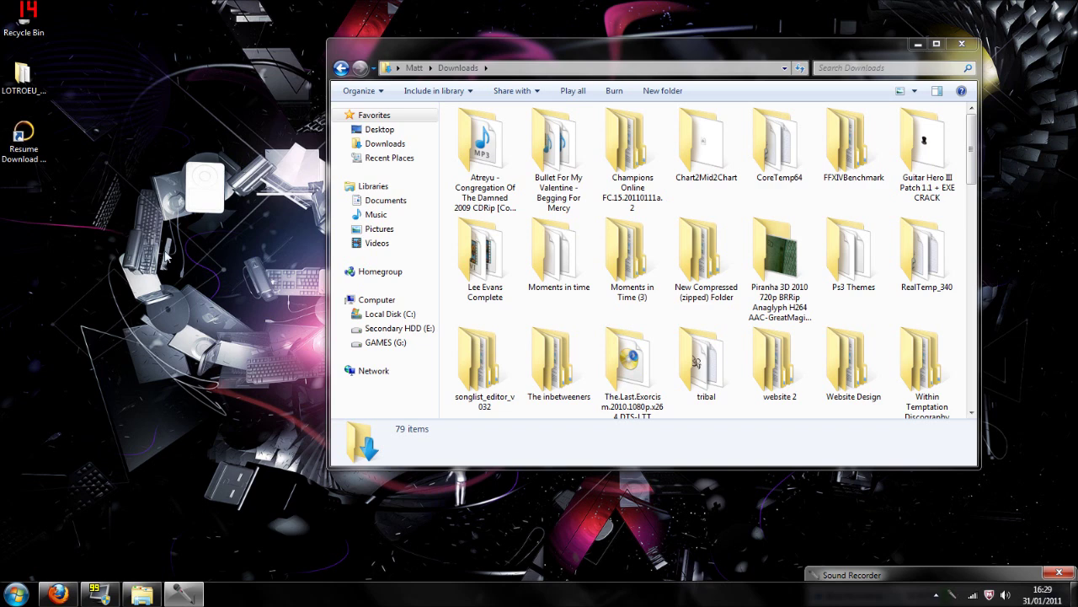
Launch the Chart2Mid.jar converter from the Chart2Mid2Chart folder
{"action": "double_click", "coordinate": [705, 141]}
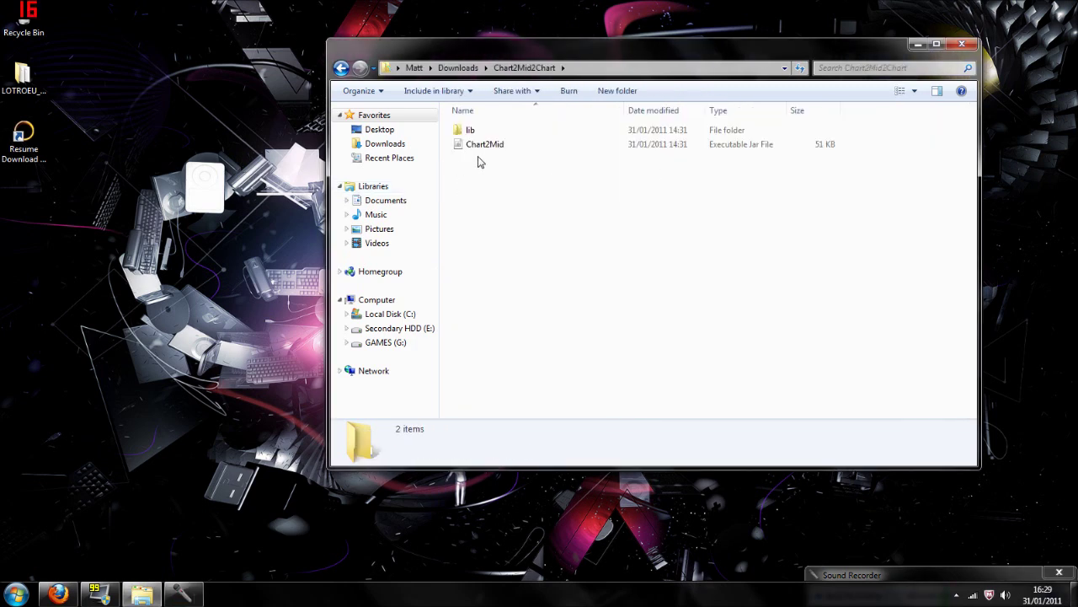
{"action": "double_click", "coordinate": [484, 148]}
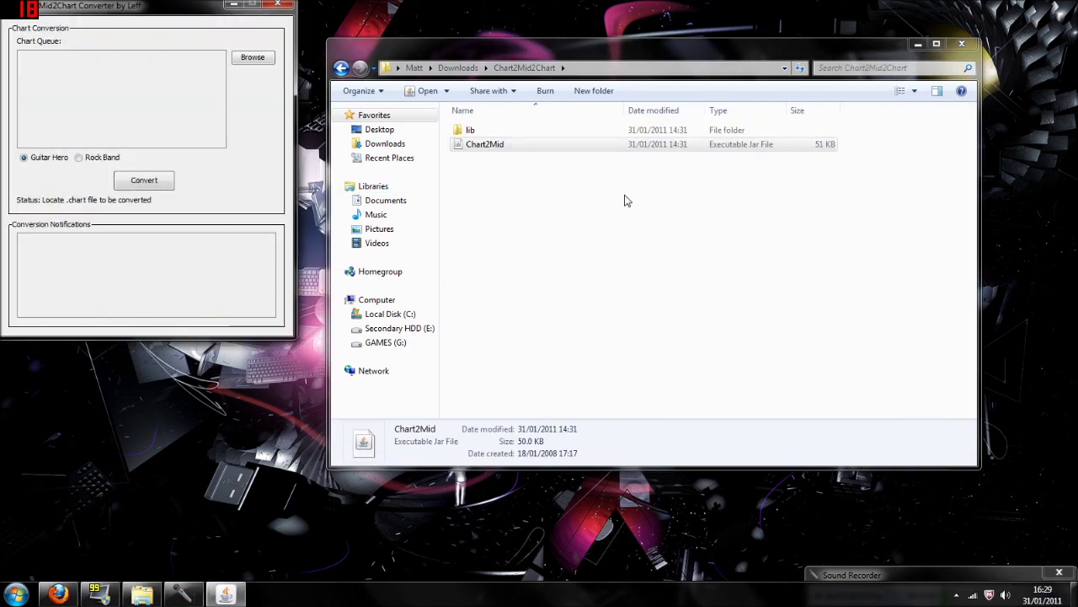
{"action": "left_click_drag", "start_coordinate": [743, 54], "coordinate": [755, 70]}
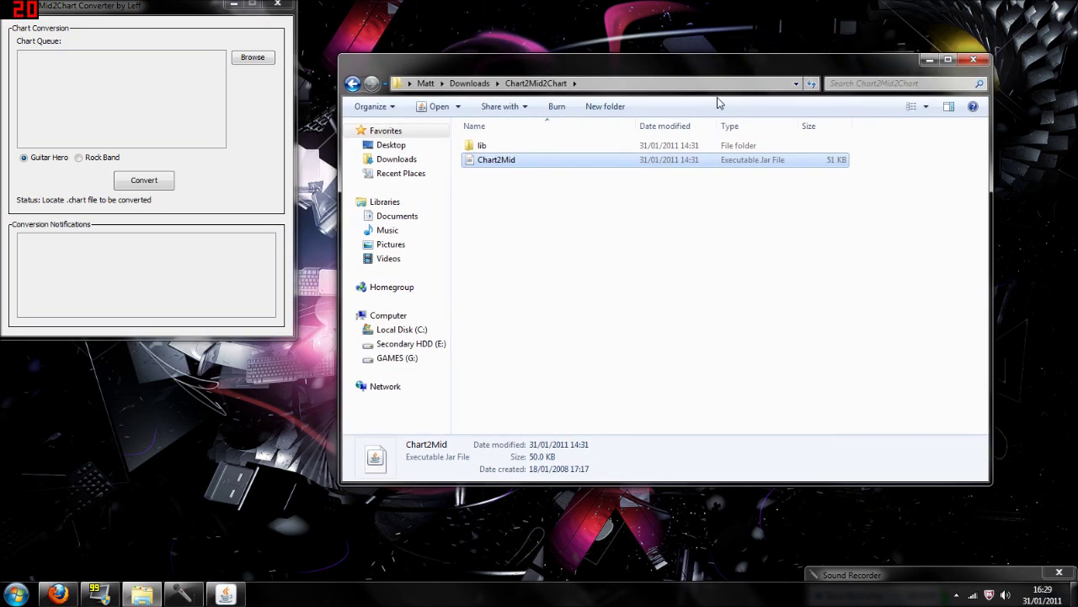
{"action": "left_click_drag", "start_coordinate": [663, 64], "coordinate": [711, 50]}
Open the inner songlist_editor_v032 folder from Downloads, then bring up the Score Hero custom songs page
{"action": "left_click", "coordinate": [400, 70]}
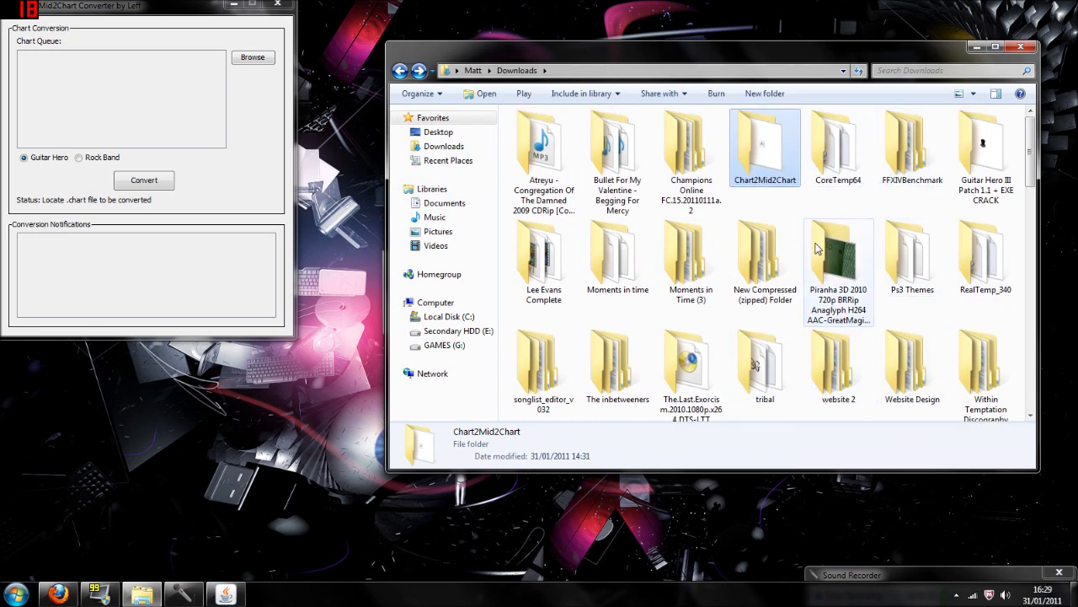
{"action": "double_click", "coordinate": [544, 367]}
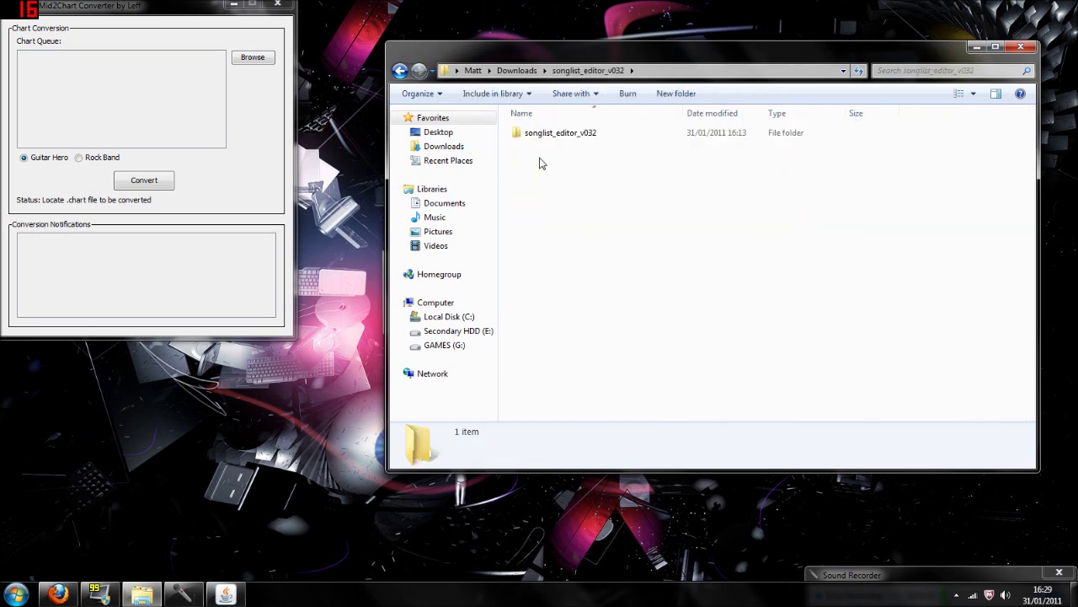
{"action": "left_click", "coordinate": [543, 136]}
{"action": "double_click", "coordinate": [544, 135]}
{"action": "left_click_drag", "start_coordinate": [573, 51], "coordinate": [607, 48]}
{"action": "left_click_drag", "start_coordinate": [145, 13], "coordinate": [213, 66]}
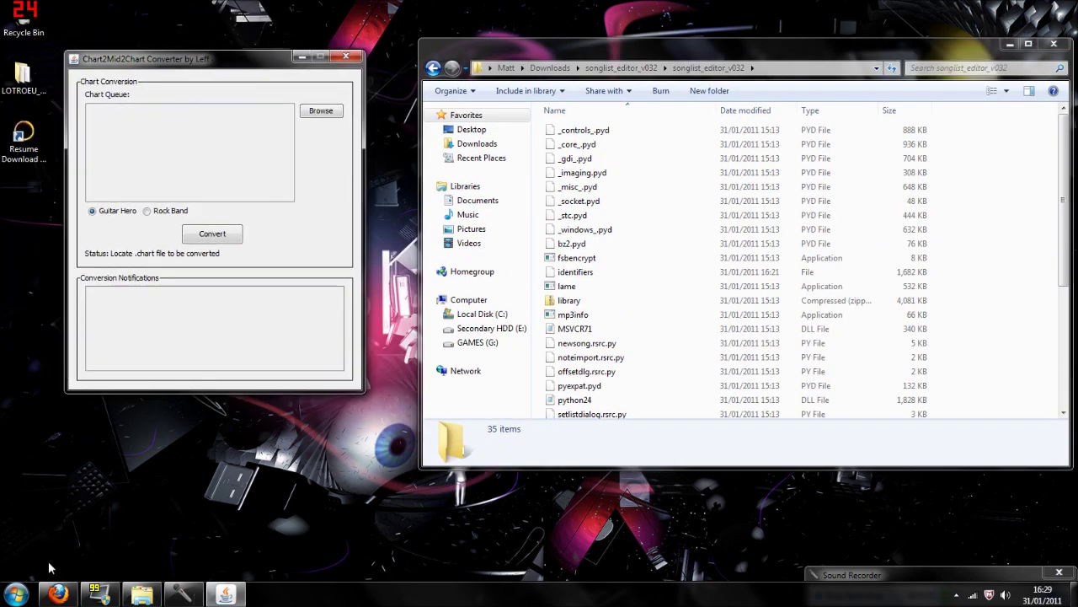
{"action": "left_click", "coordinate": [58, 593]}
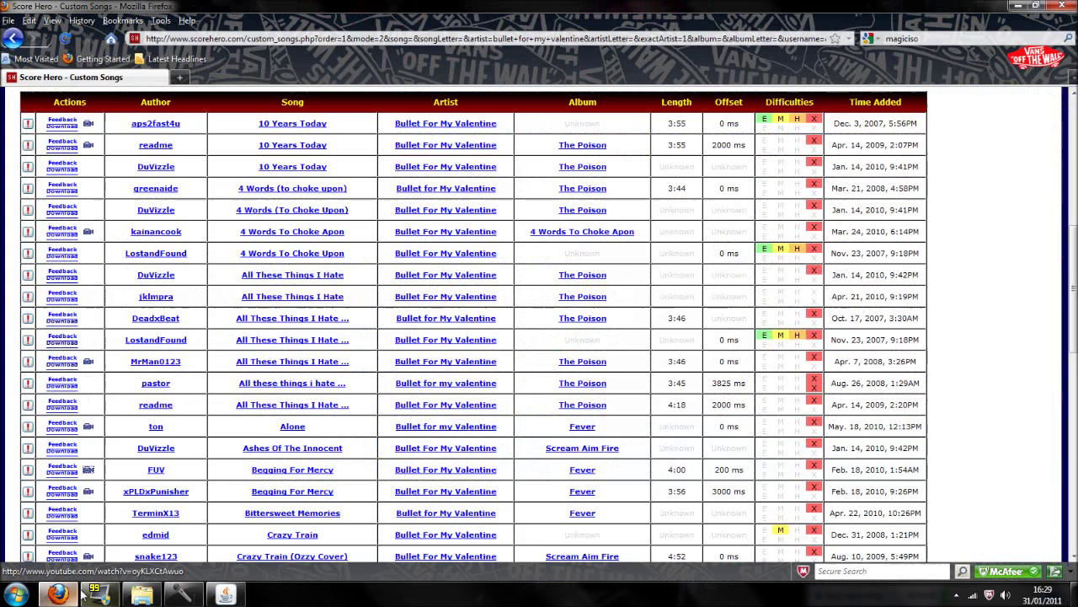
Scroll the Bullet For My Valentine charts, including both Begging For Mercy entries, then minimize Firefox
{"action": "scroll", "coordinate": [52, 287], "scroll_direction": "up", "scroll_amount": 10}
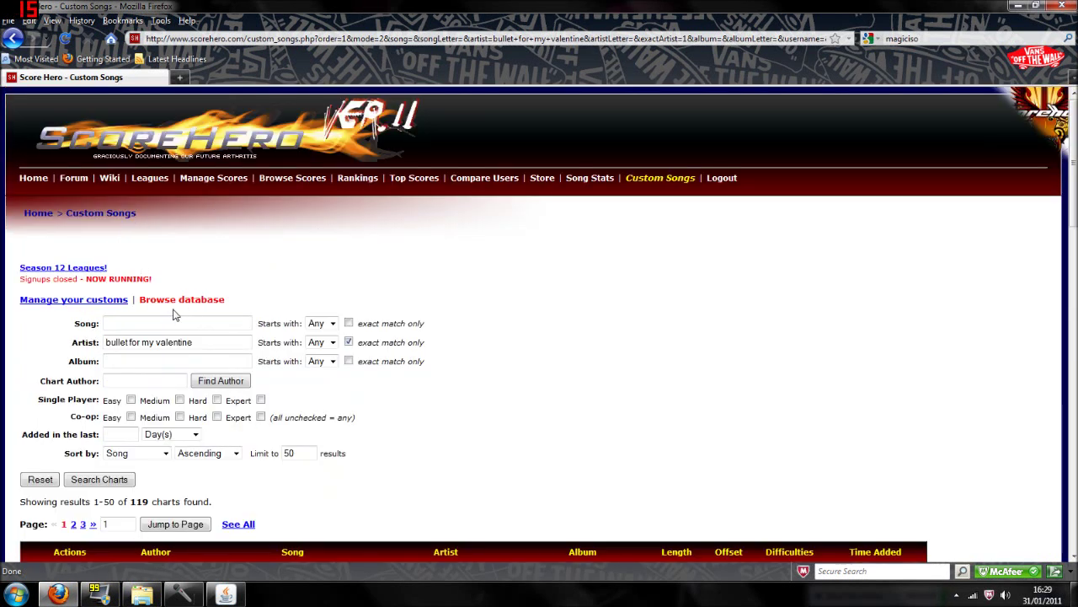
{"action": "scroll", "coordinate": [540, 324], "scroll_direction": "down", "scroll_amount": 5}
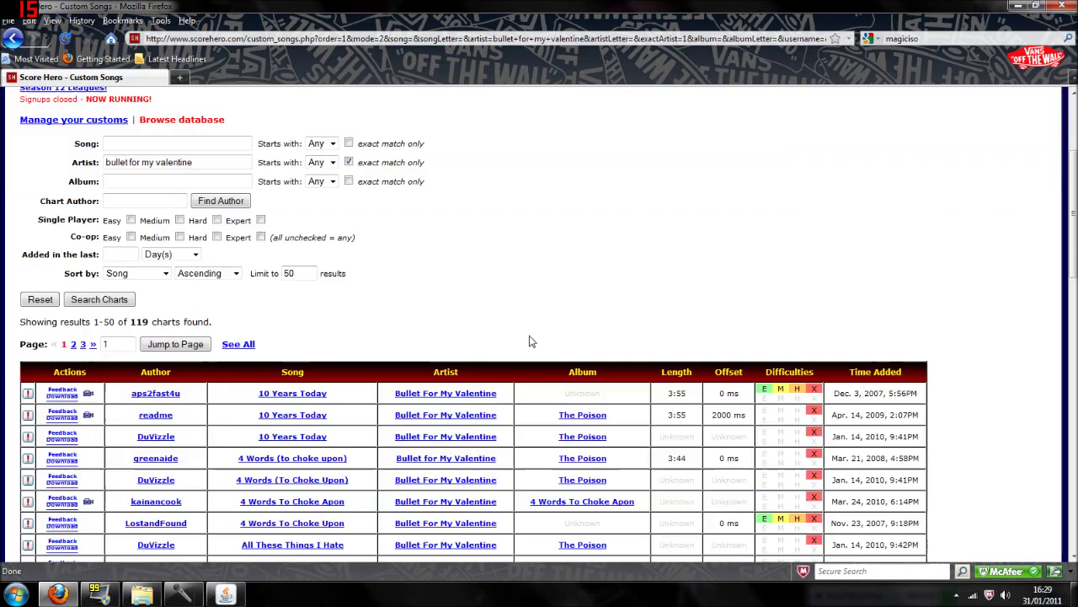
{"action": "scroll", "coordinate": [525, 342], "scroll_direction": "up", "scroll_amount": 3}
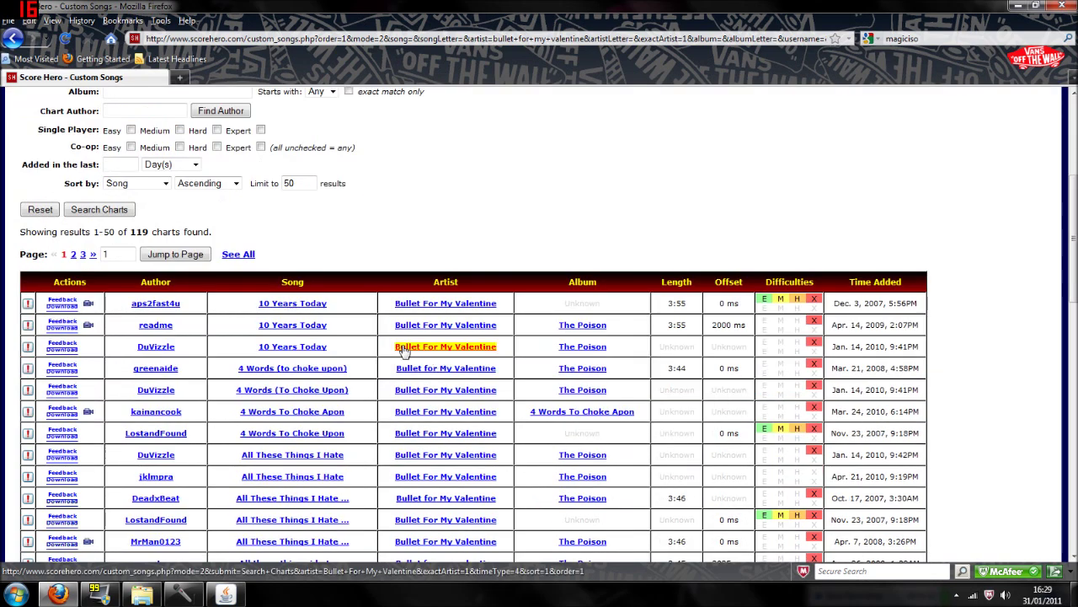
{"action": "scroll", "coordinate": [428, 344], "scroll_direction": "down", "scroll_amount": 3}
{"action": "scroll", "coordinate": [380, 349], "scroll_direction": "up", "scroll_amount": 5}
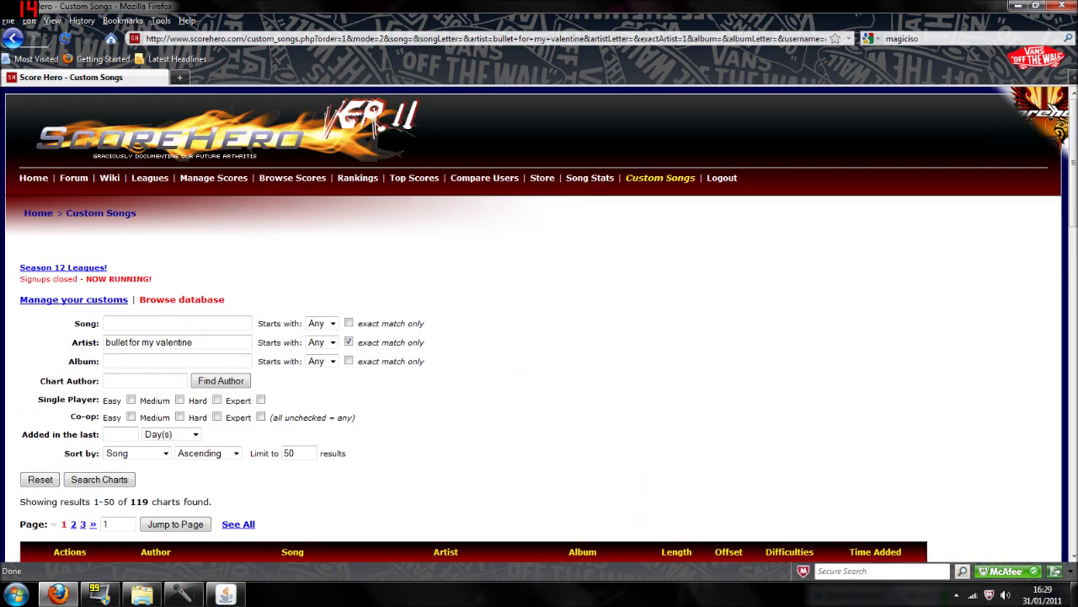
{"action": "scroll", "coordinate": [228, 334], "scroll_direction": "down", "scroll_amount": 5}
{"action": "scroll", "coordinate": [260, 298], "scroll_direction": "up", "scroll_amount": 1}
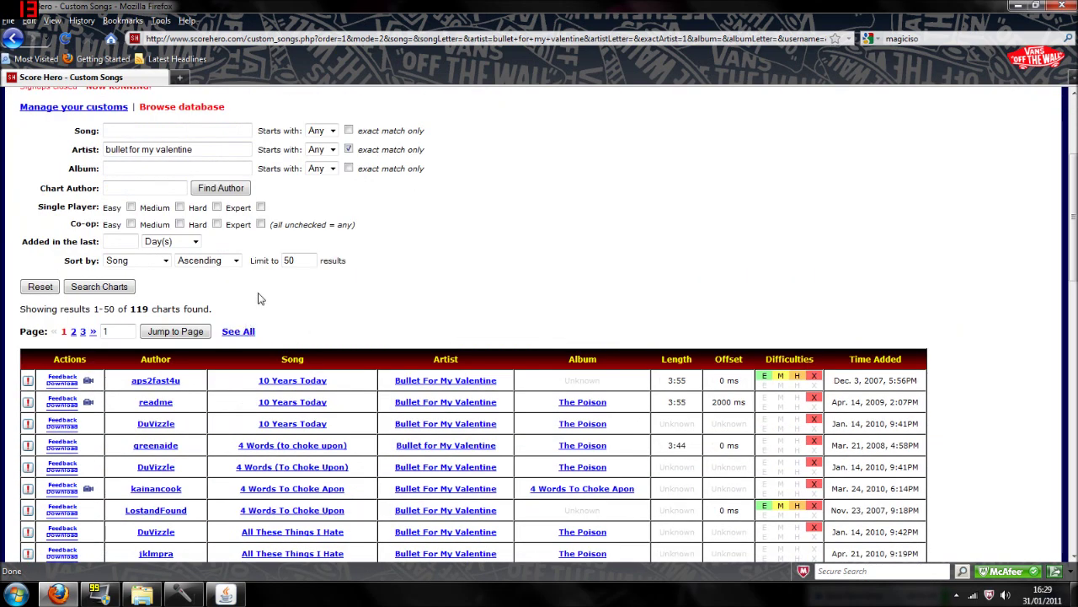
{"action": "scroll", "coordinate": [278, 286], "scroll_direction": "down", "scroll_amount": 1}
{"action": "scroll", "coordinate": [309, 257], "scroll_direction": "up", "scroll_amount": 3}
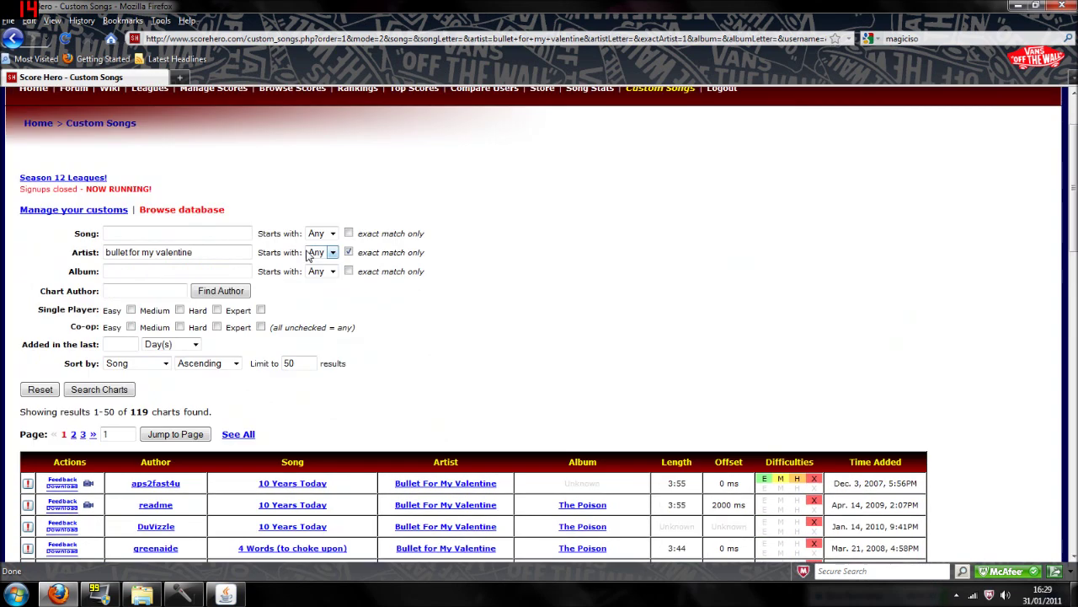
{"action": "scroll", "coordinate": [261, 299], "scroll_direction": "down", "scroll_amount": 7}
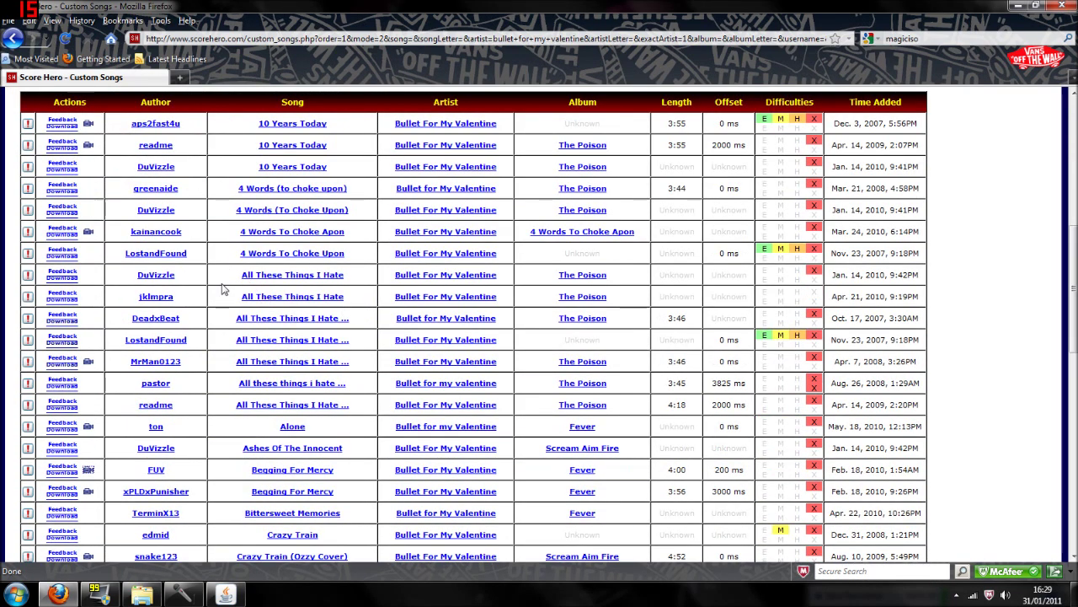
{"action": "scroll", "coordinate": [223, 289], "scroll_direction": "down", "scroll_amount": 6}
{"action": "scroll", "coordinate": [207, 357], "scroll_direction": "down", "scroll_amount": 2}
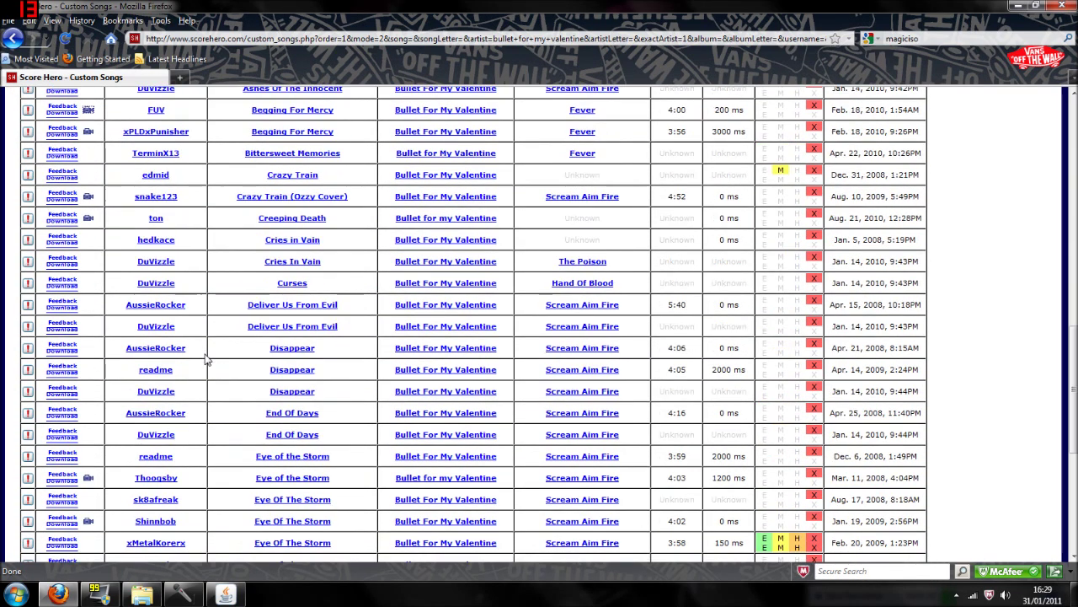
{"action": "scroll", "coordinate": [208, 354], "scroll_direction": "up", "scroll_amount": 12}
{"action": "scroll", "coordinate": [212, 346], "scroll_direction": "down", "scroll_amount": 18}
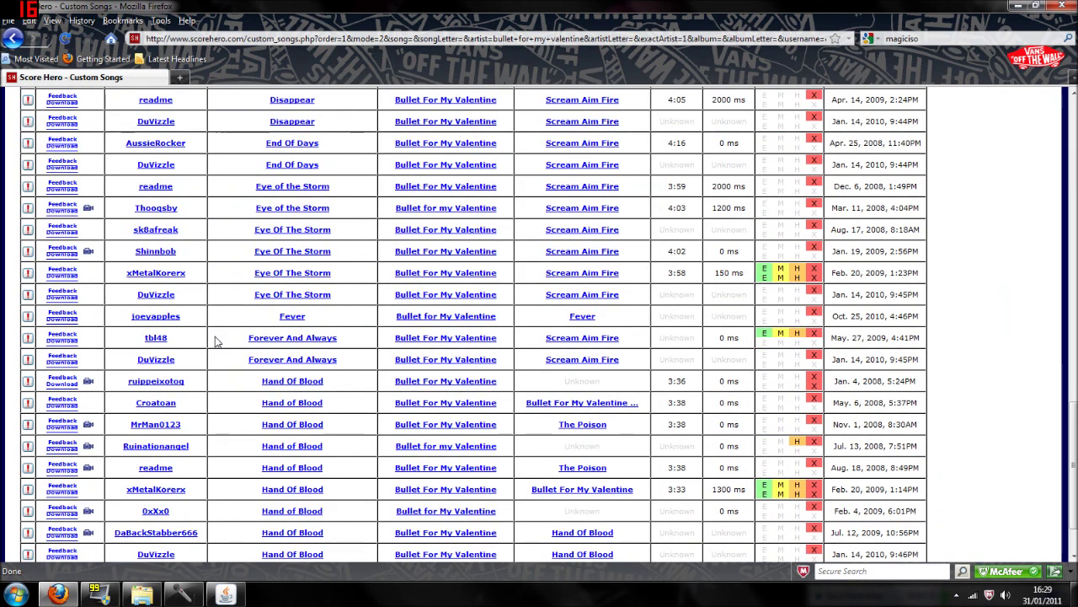
{"action": "scroll", "coordinate": [214, 341], "scroll_direction": "up", "scroll_amount": 9}
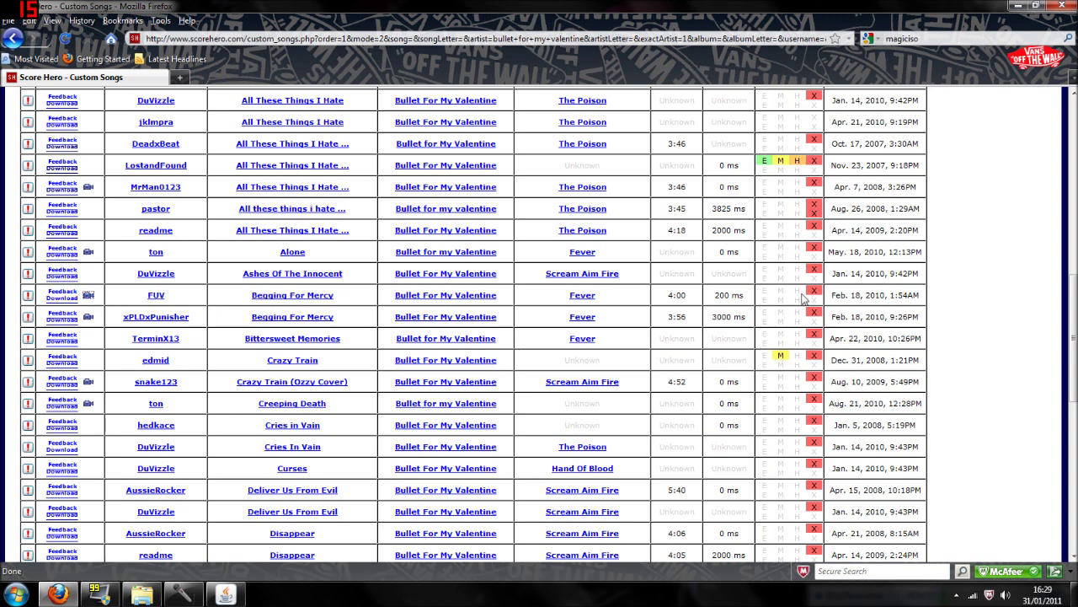
{"action": "left_click", "coordinate": [1017, 5]}
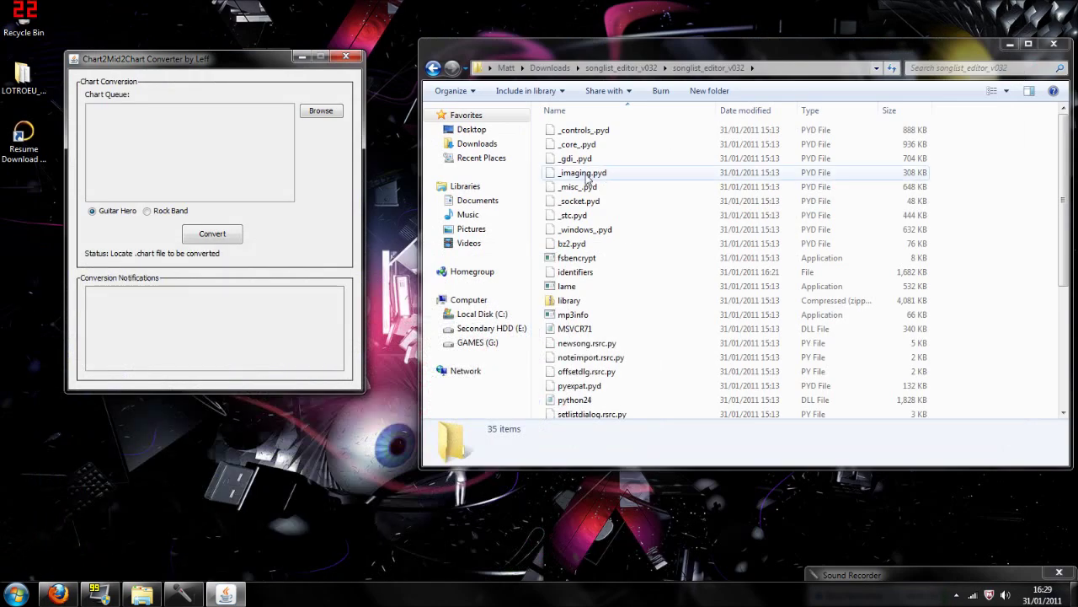
Queue Downloads > Begging For Mercy > BeggingForMercy No-Forced HOPOs.chart in the converter
{"action": "left_click", "coordinate": [594, 56]}
{"action": "left_click_drag", "start_coordinate": [594, 55], "coordinate": [573, 48]}
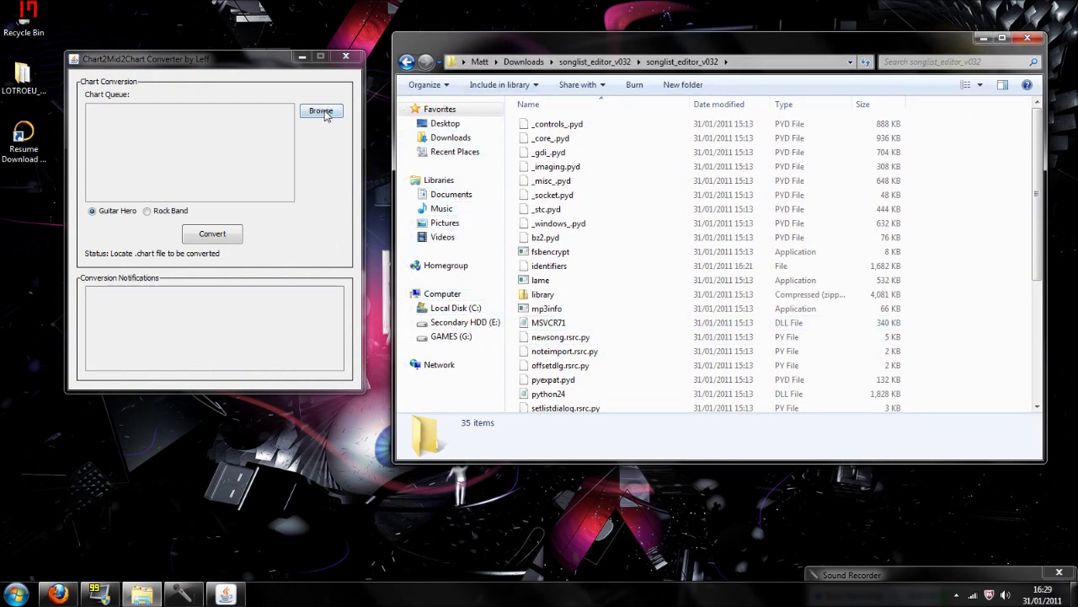
{"action": "left_click", "coordinate": [326, 116]}
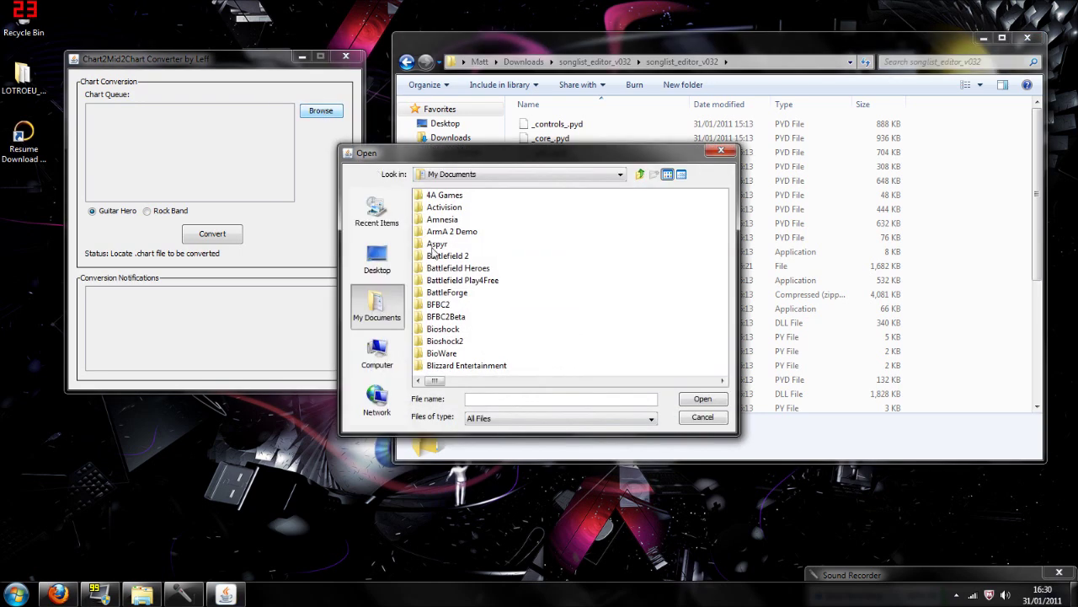
{"action": "left_click", "coordinate": [640, 174]}
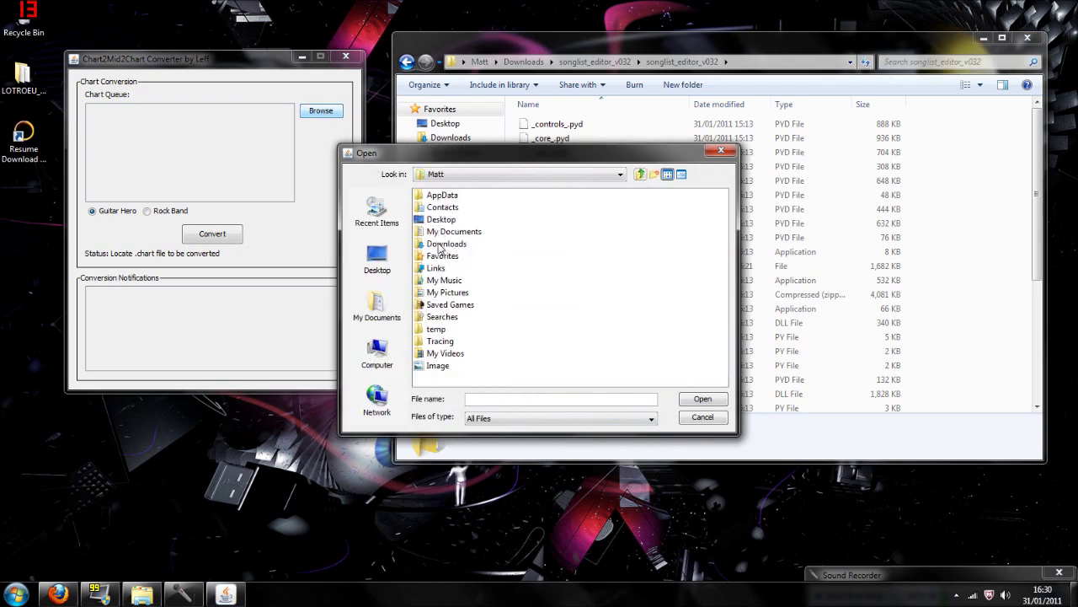
{"action": "double_click", "coordinate": [439, 245]}
{"action": "double_click", "coordinate": [459, 207]}
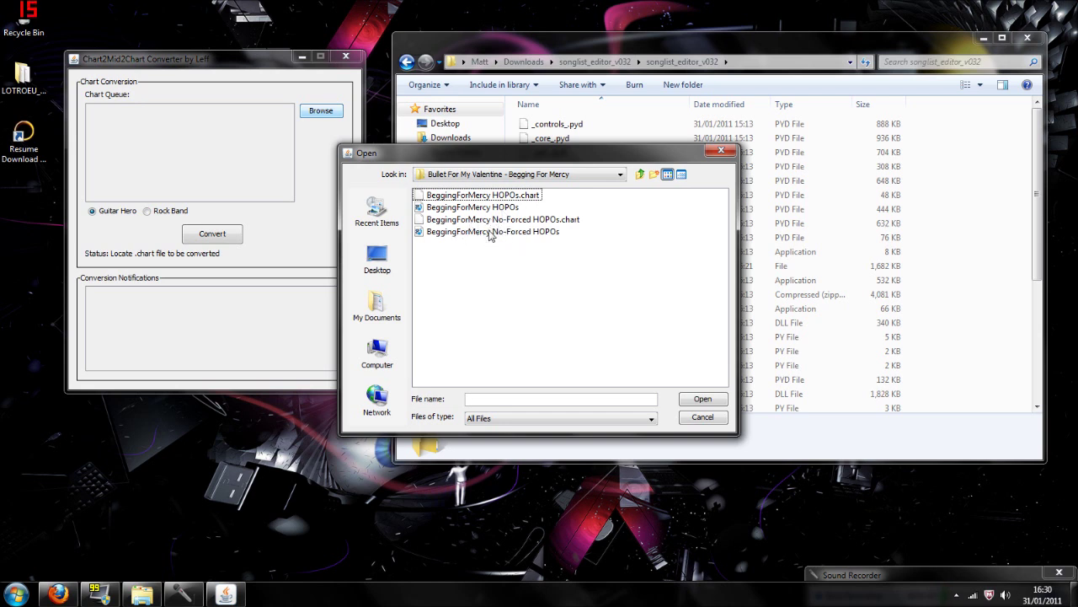
{"action": "left_click", "coordinate": [490, 221]}
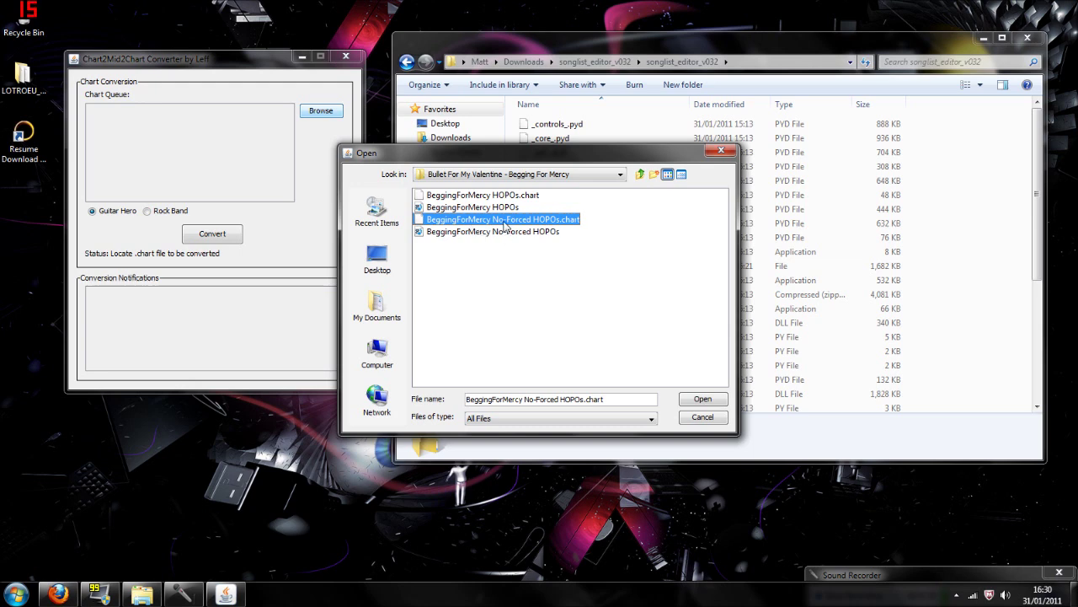
{"action": "left_click", "coordinate": [702, 399]}
{"action": "left_click", "coordinate": [212, 239]}
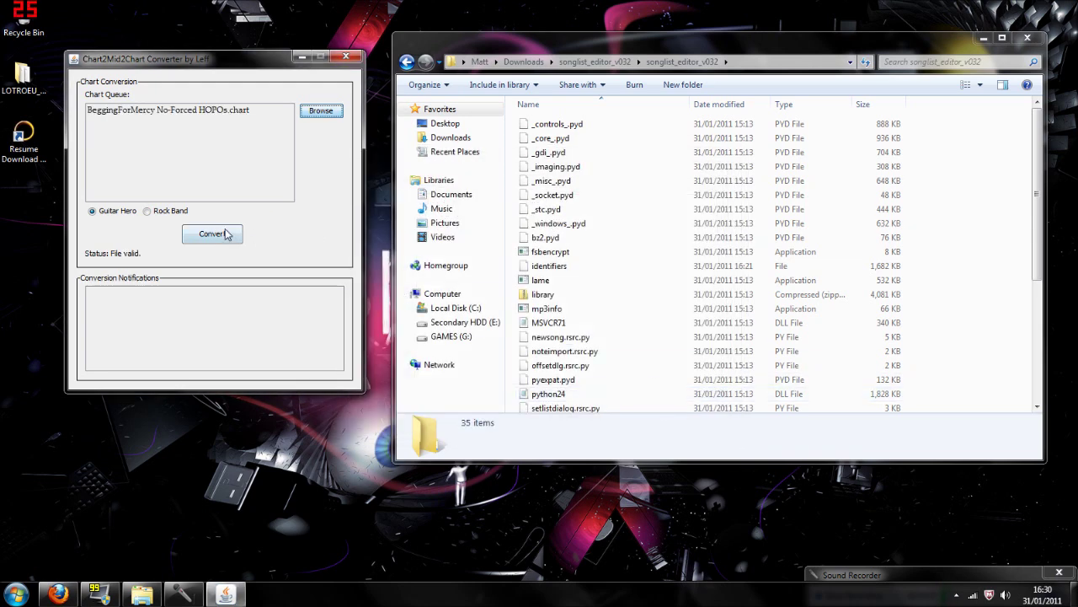
Close the converter and run songlist_editor.exe as administrator from songlist_editor_v032
{"action": "left_click", "coordinate": [345, 58]}
{"action": "left_click_drag", "start_coordinate": [545, 51], "coordinate": [445, 44]}
{"action": "scroll", "coordinate": [496, 255], "scroll_direction": "down", "scroll_amount": 2}
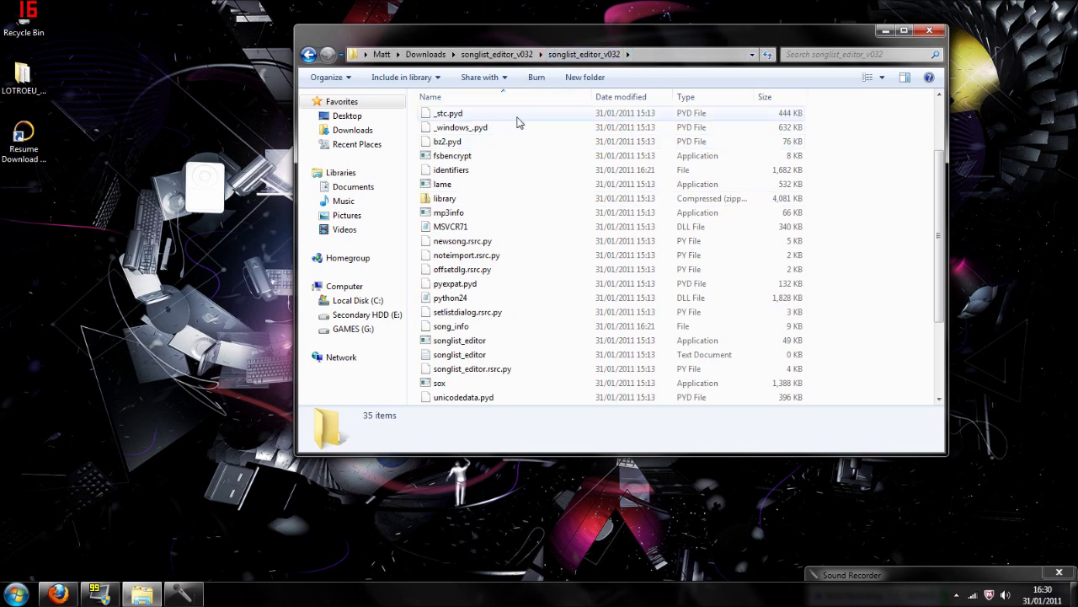
{"action": "left_click", "coordinate": [462, 342]}
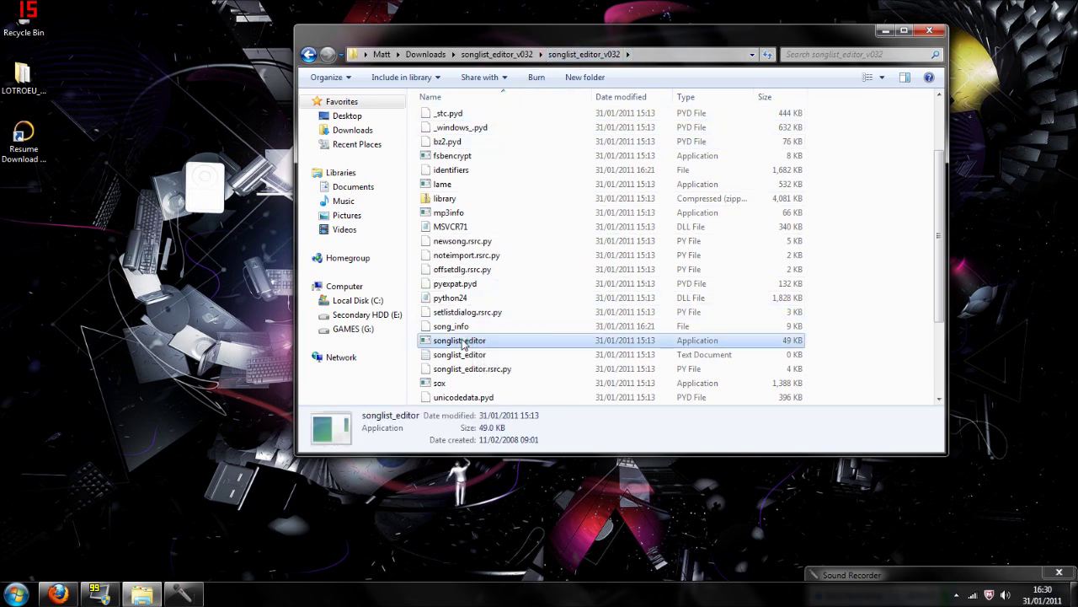
{"action": "right_click", "coordinate": [463, 343]}
{"action": "left_click", "coordinate": [522, 262]}
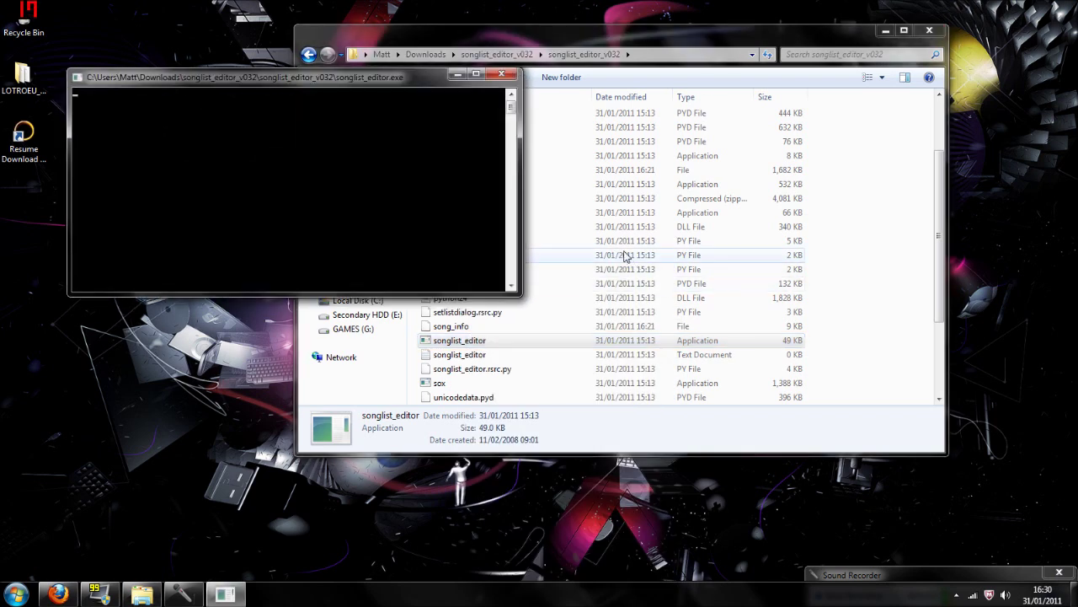
{"action": "left_click_drag", "start_coordinate": [446, 103], "coordinate": [797, 65]}
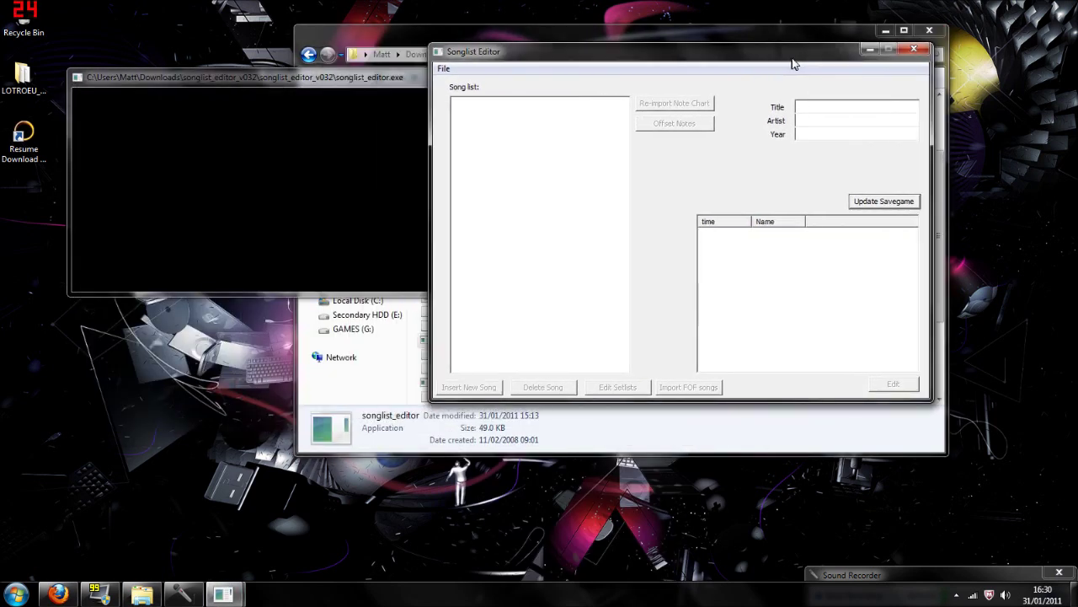
Open C:\Program Files (x86)\Aspyr\Guitar Hero III\DATA as the game directory
{"action": "left_click", "coordinate": [443, 68]}
{"action": "left_click", "coordinate": [464, 85]}
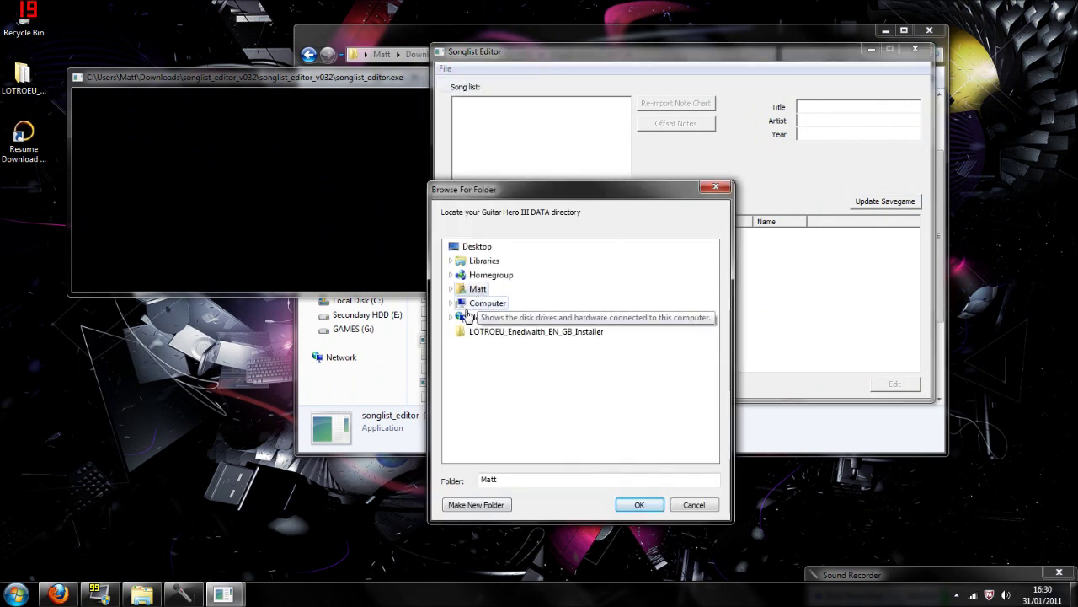
{"action": "double_click", "coordinate": [472, 305]}
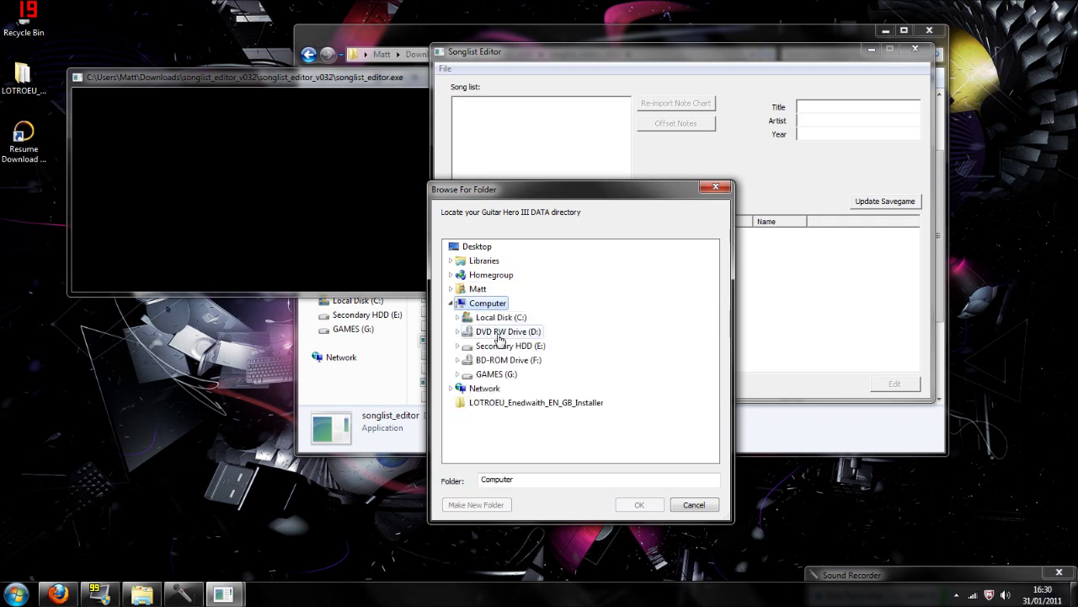
{"action": "double_click", "coordinate": [498, 324]}
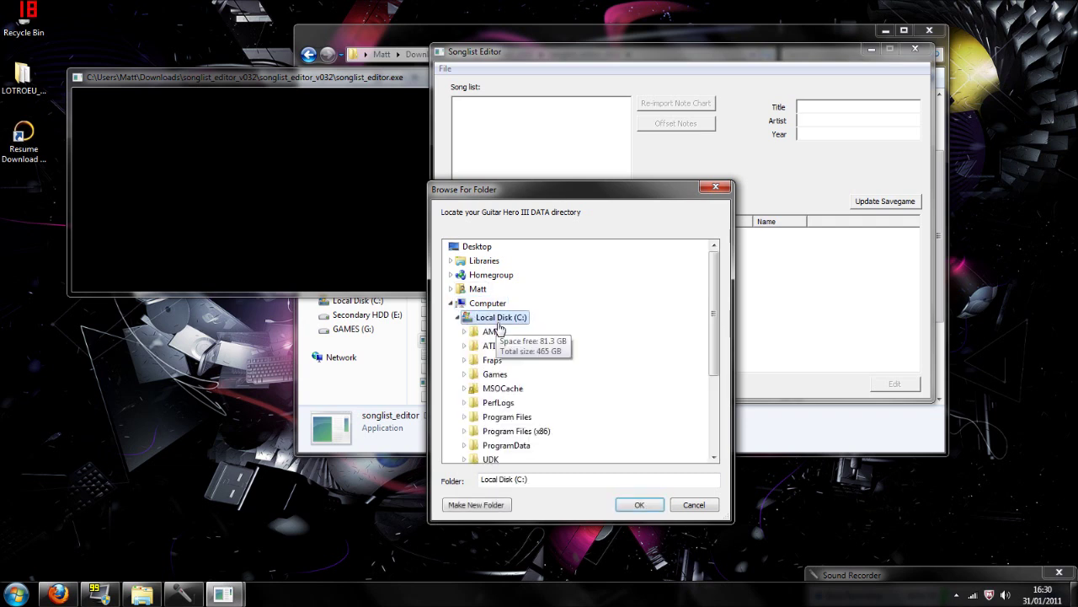
{"action": "double_click", "coordinate": [518, 337]}
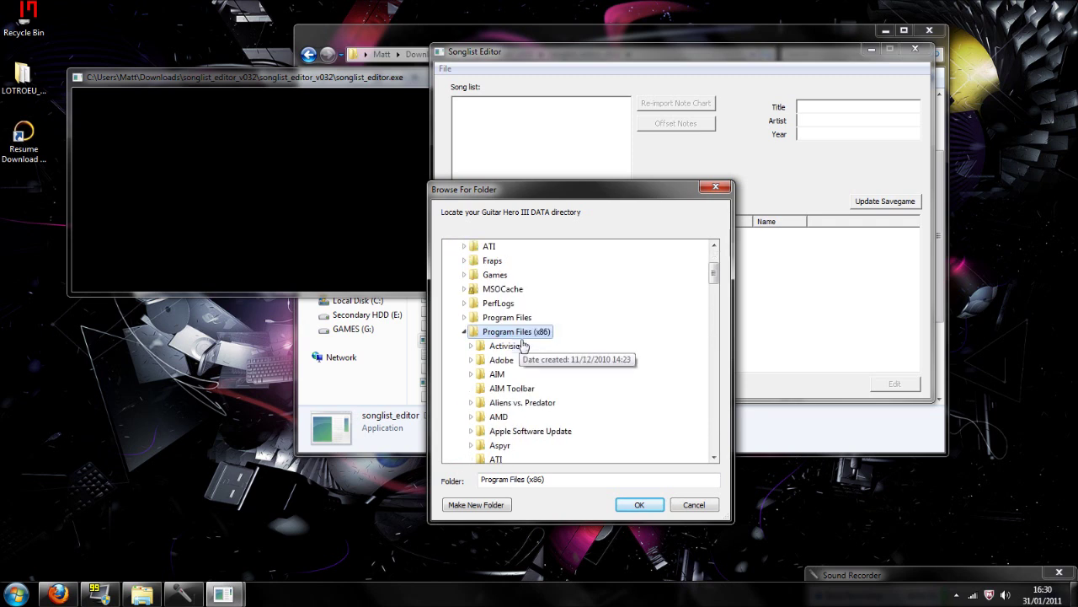
{"action": "scroll", "coordinate": [505, 354], "scroll_direction": "down", "scroll_amount": 2}
{"action": "double_click", "coordinate": [494, 345]}
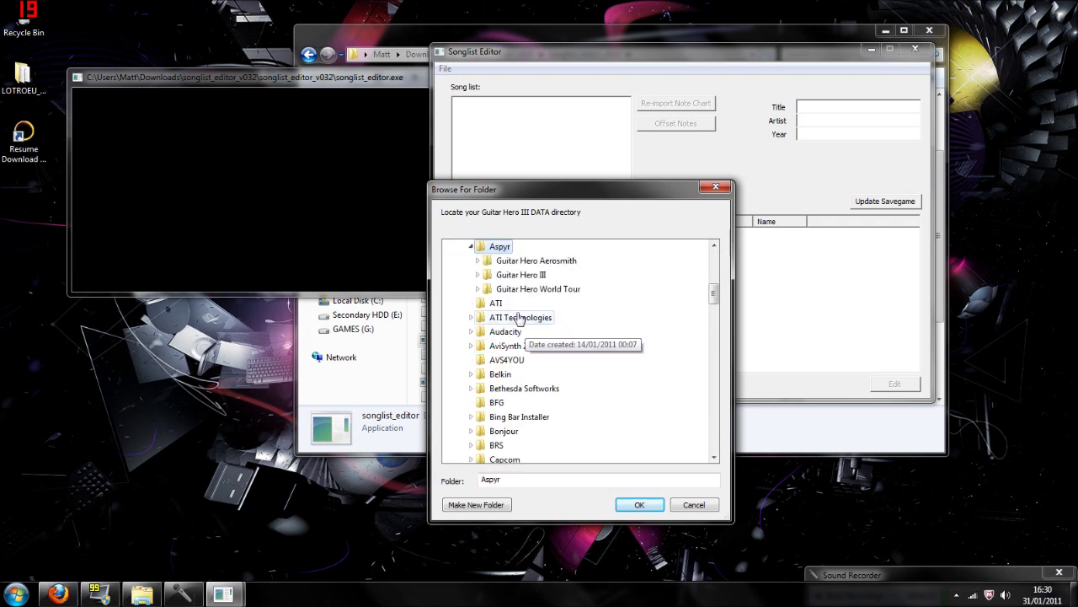
{"action": "double_click", "coordinate": [505, 275]}
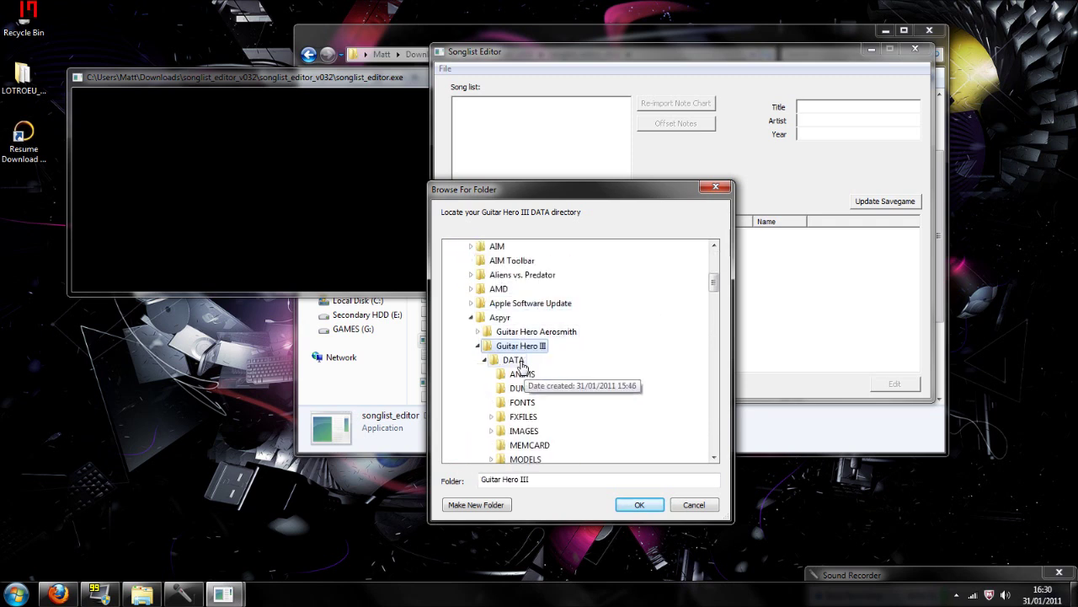
{"action": "left_click", "coordinate": [514, 359]}
{"action": "left_click", "coordinate": [638, 504]}
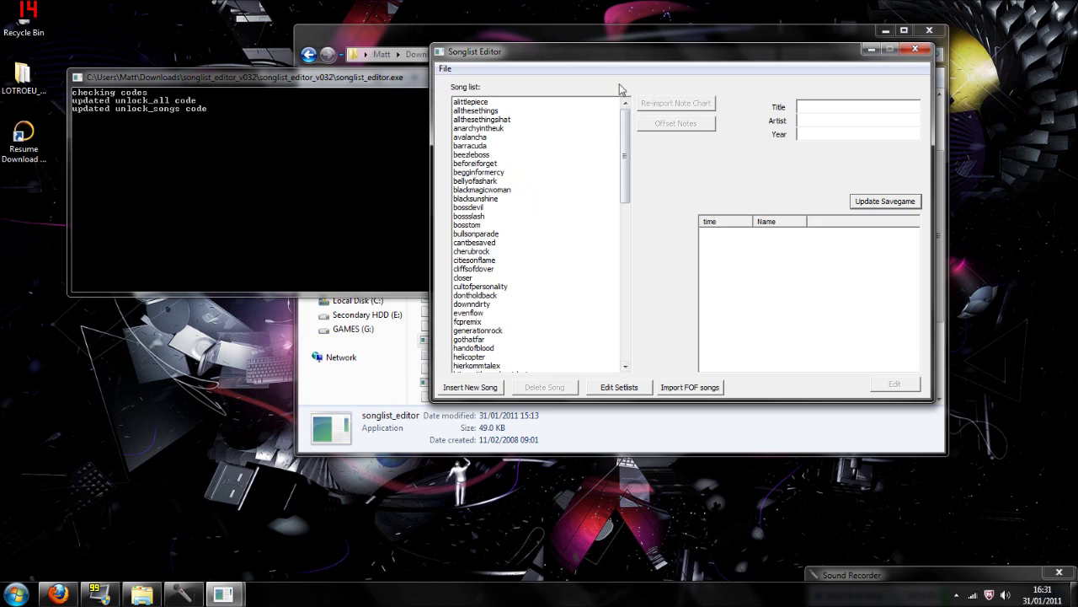
{"action": "left_click_drag", "start_coordinate": [620, 64], "coordinate": [545, 96]}
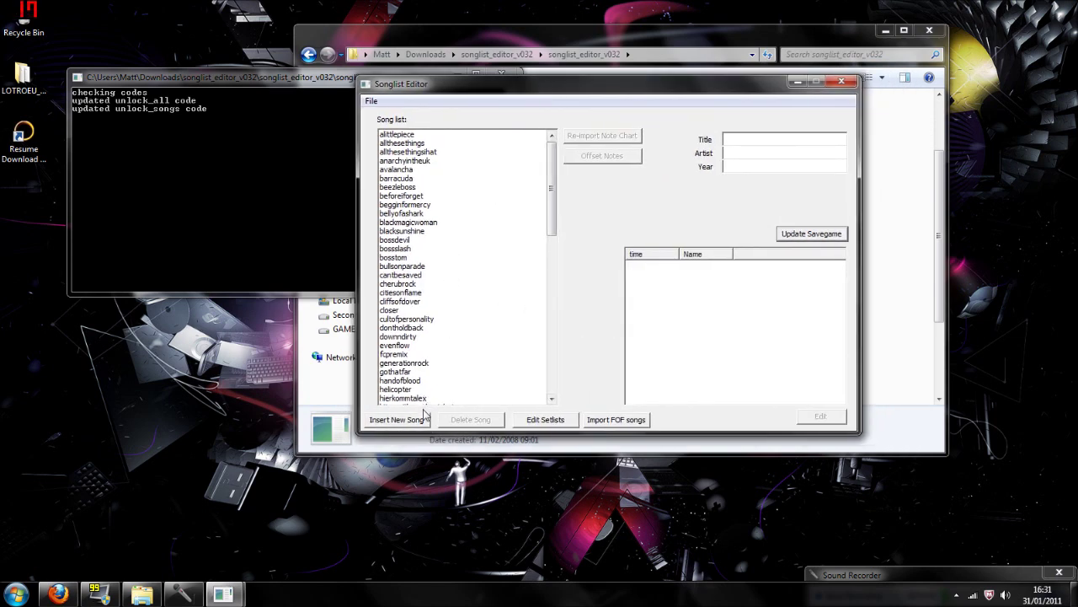
Insert a new song and set its guitar track to 10 Begging for Mercy from Music
{"action": "left_click", "coordinate": [396, 419]}
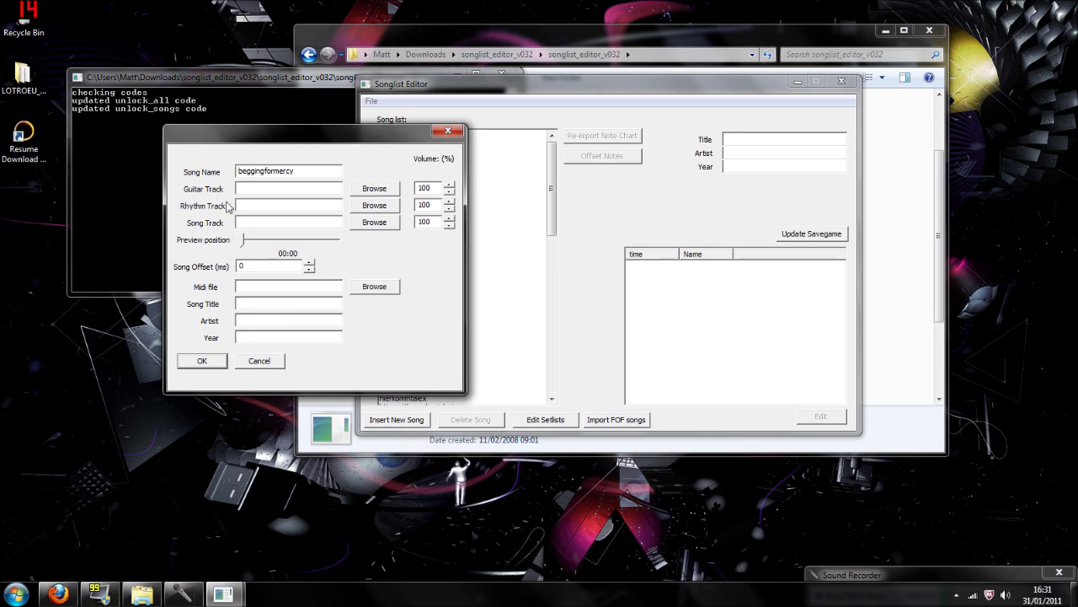
{"action": "left_click", "coordinate": [389, 193]}
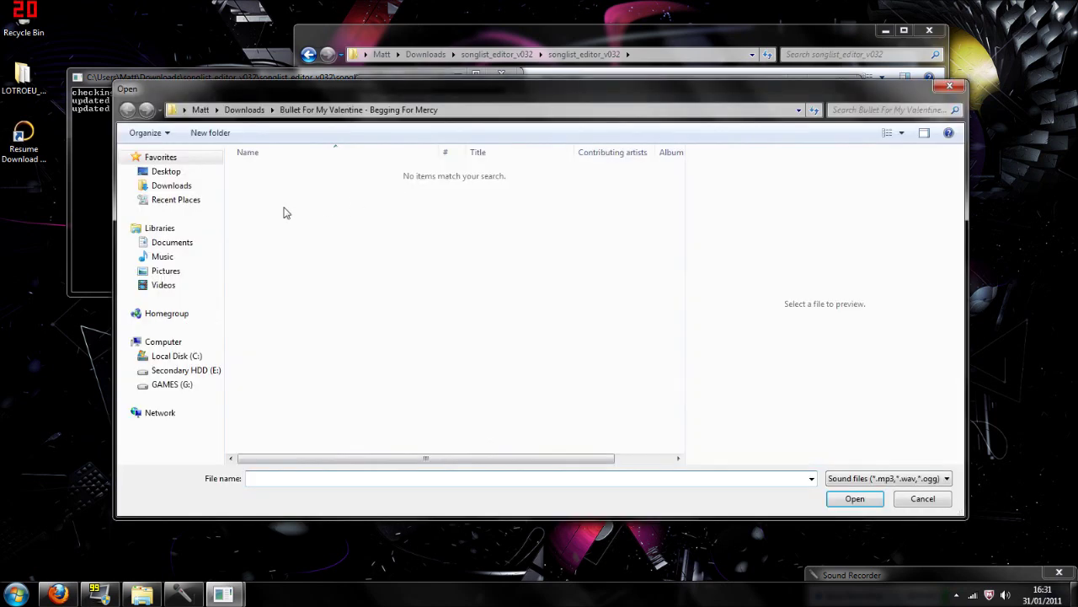
{"action": "left_click", "coordinate": [177, 256]}
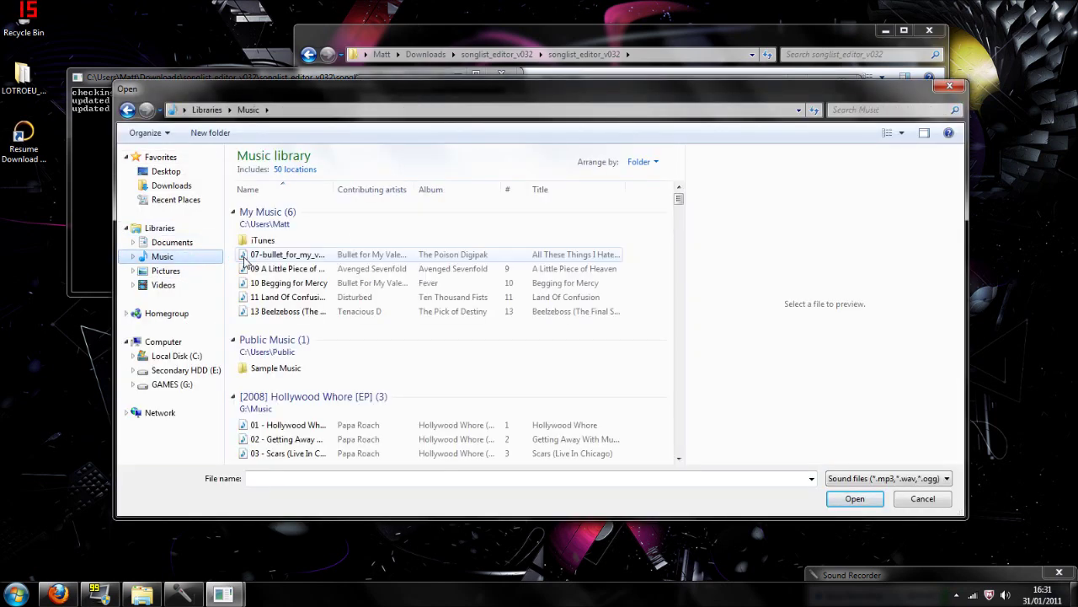
{"action": "left_click", "coordinate": [299, 284]}
{"action": "left_click", "coordinate": [850, 498]}
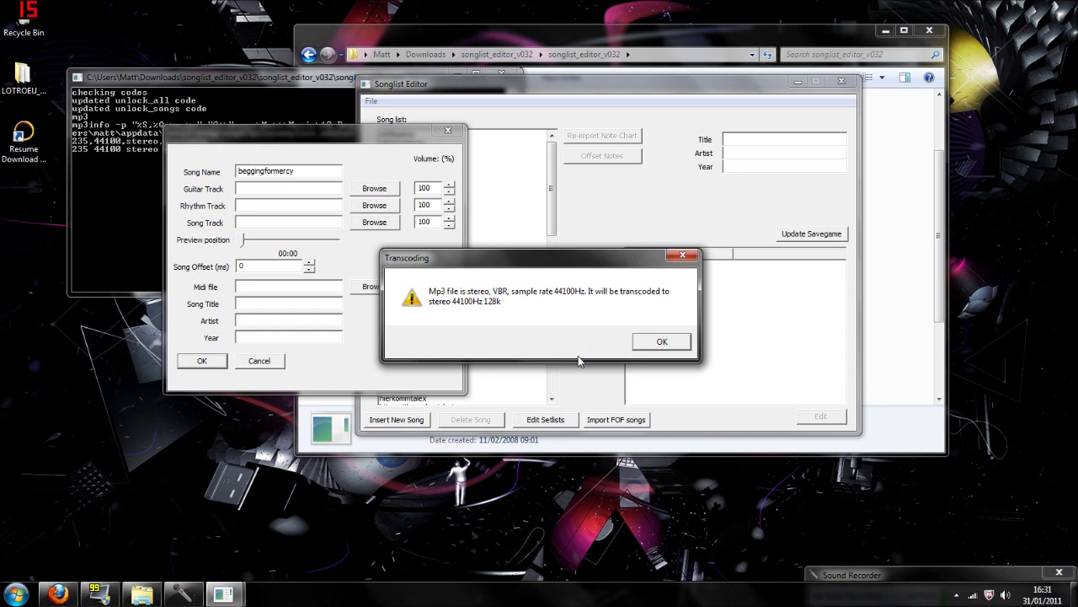
{"action": "left_click", "coordinate": [660, 342]}
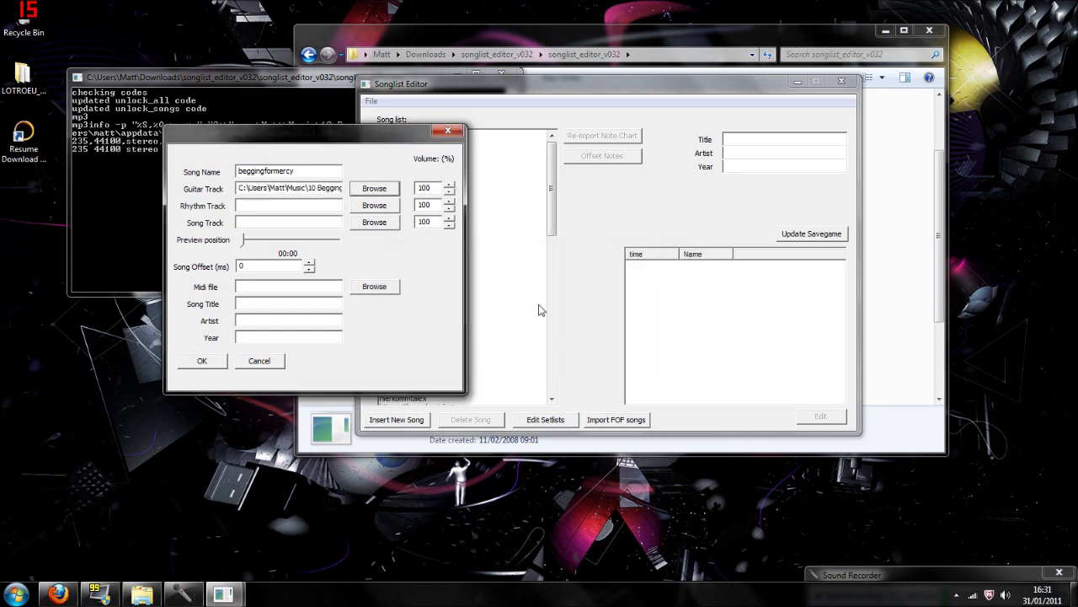
Set the rhythm track to the 10 Begging for Mercy MP3
{"action": "left_click", "coordinate": [374, 205]}
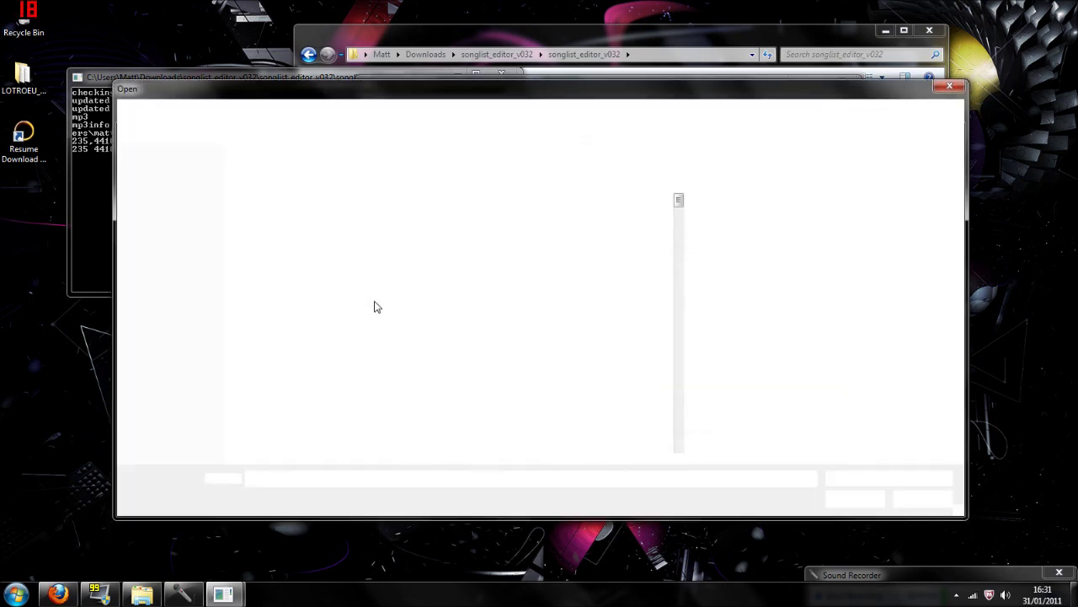
{"action": "left_click", "coordinate": [306, 296]}
{"action": "left_click", "coordinate": [288, 283]}
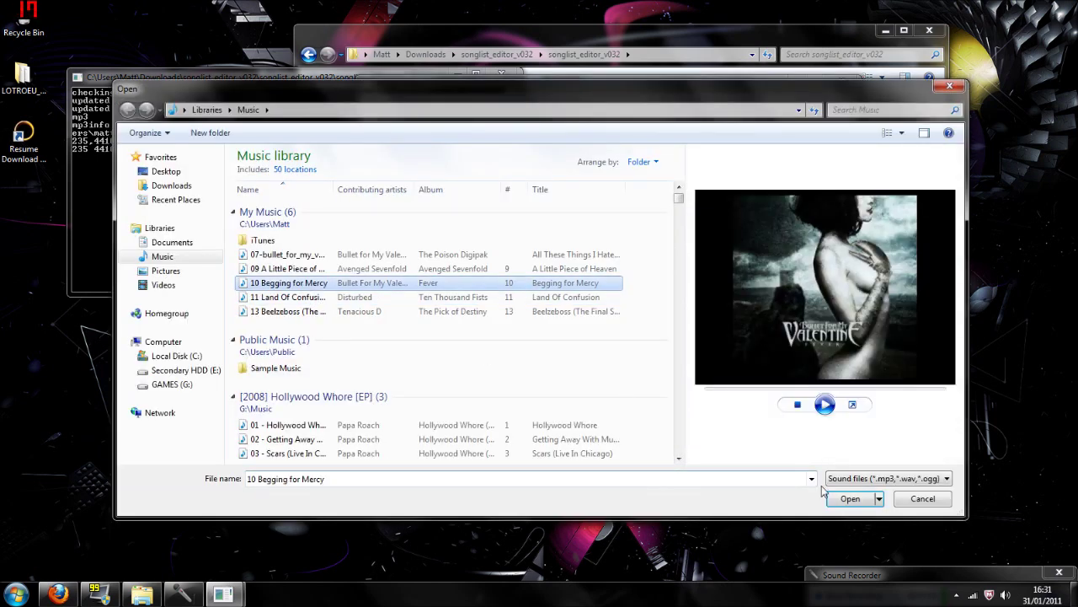
{"action": "left_click", "coordinate": [850, 497]}
{"action": "left_click", "coordinate": [660, 340]}
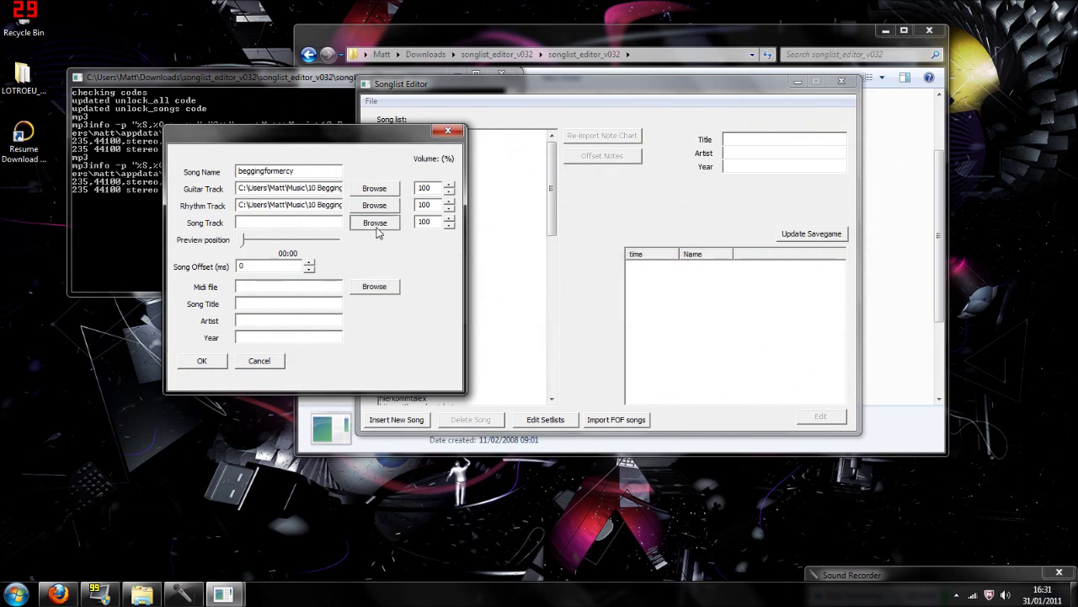
Set the song track to the 10 Begging for Mercy MP3
{"action": "left_click", "coordinate": [374, 221]}
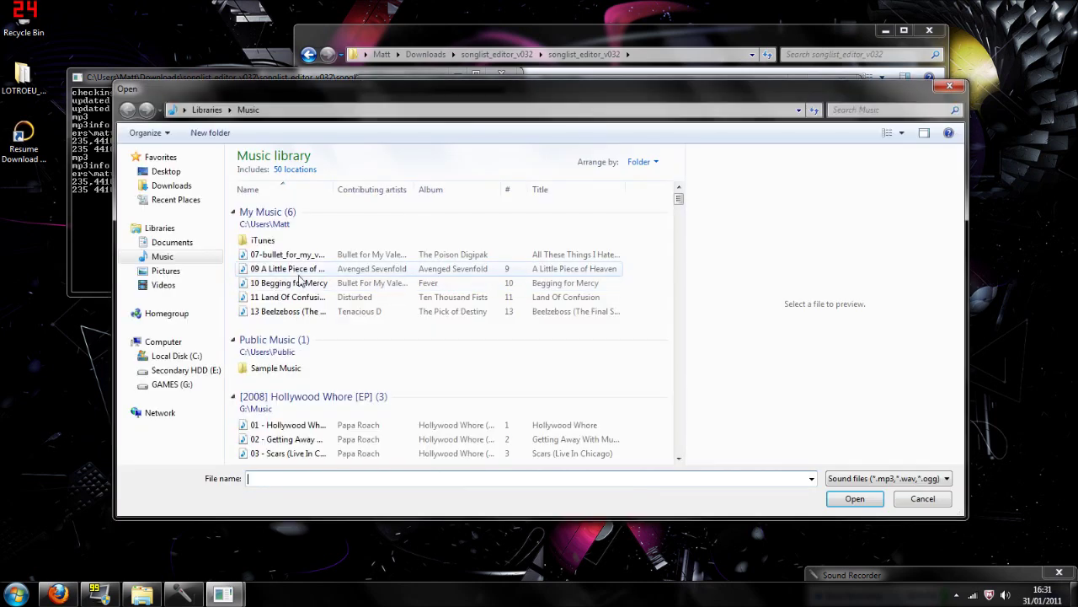
{"action": "left_click", "coordinate": [289, 283]}
{"action": "left_click", "coordinate": [850, 497]}
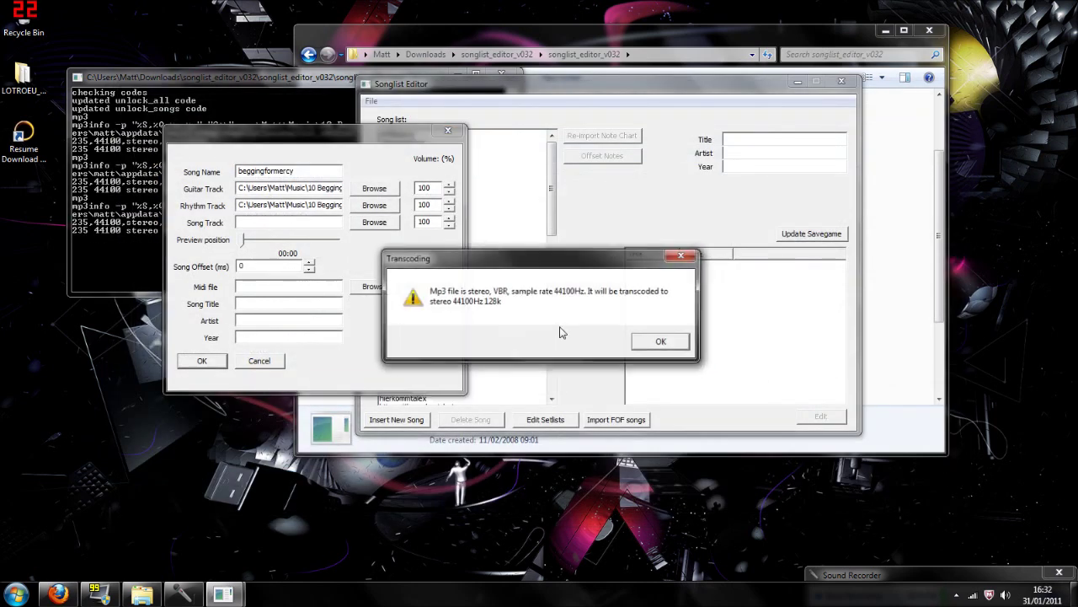
{"action": "left_click", "coordinate": [658, 340]}
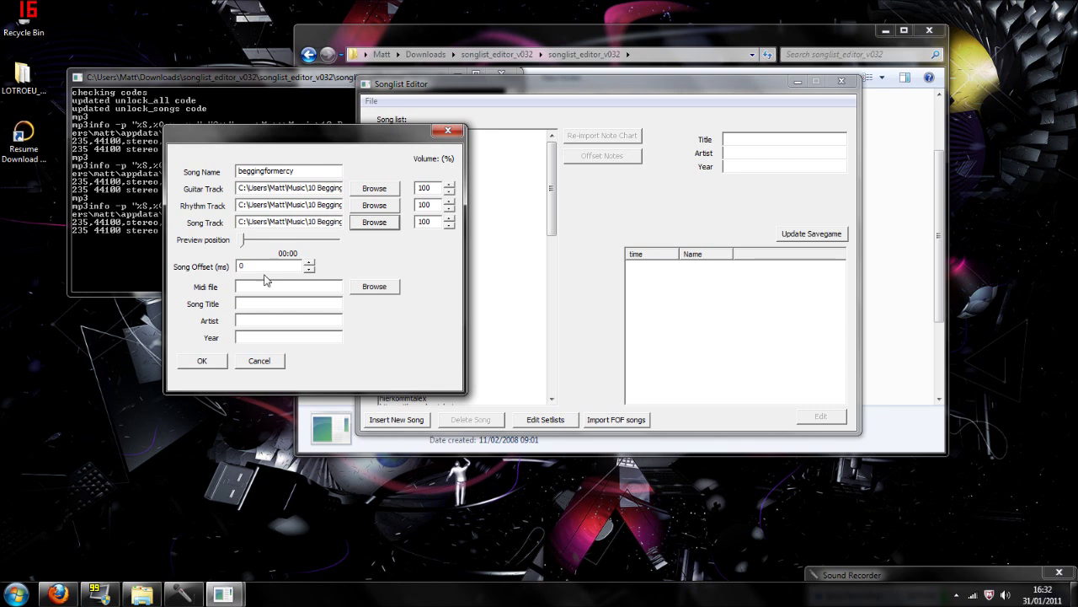
Browse to the BeggingForMercy No-Forced HOPOs chart, cancel without loading, and dismiss the song dialog
{"action": "left_click", "coordinate": [371, 294]}
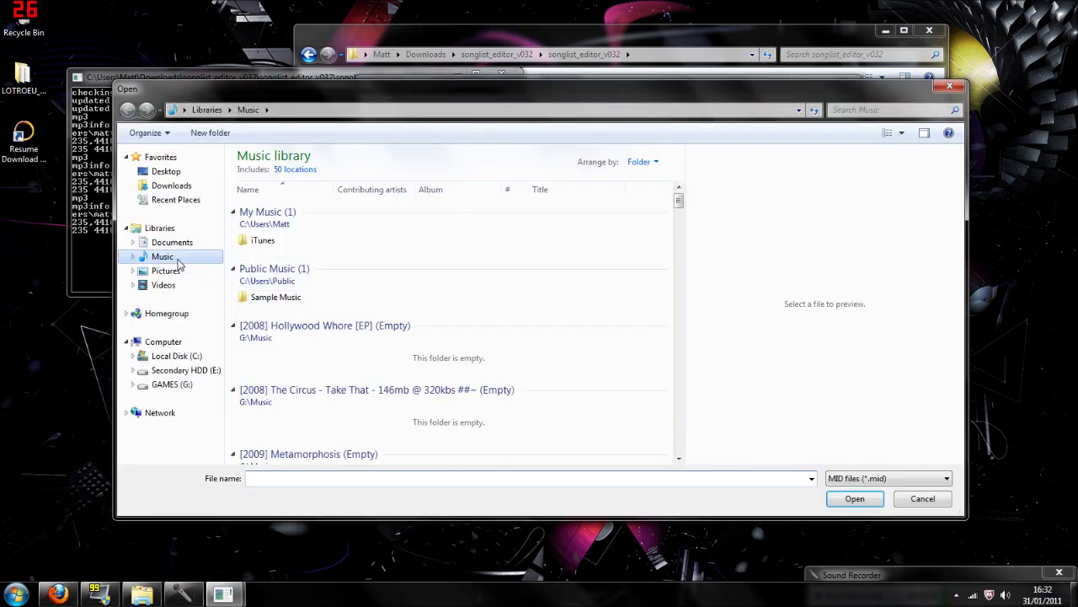
{"action": "left_click", "coordinate": [173, 186]}
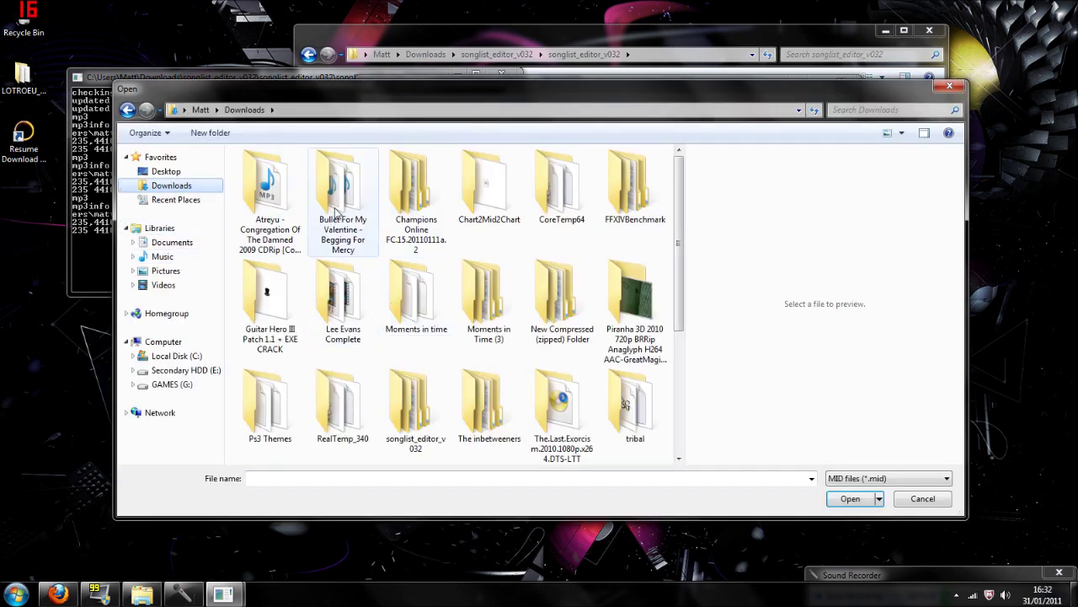
{"action": "double_click", "coordinate": [337, 210]}
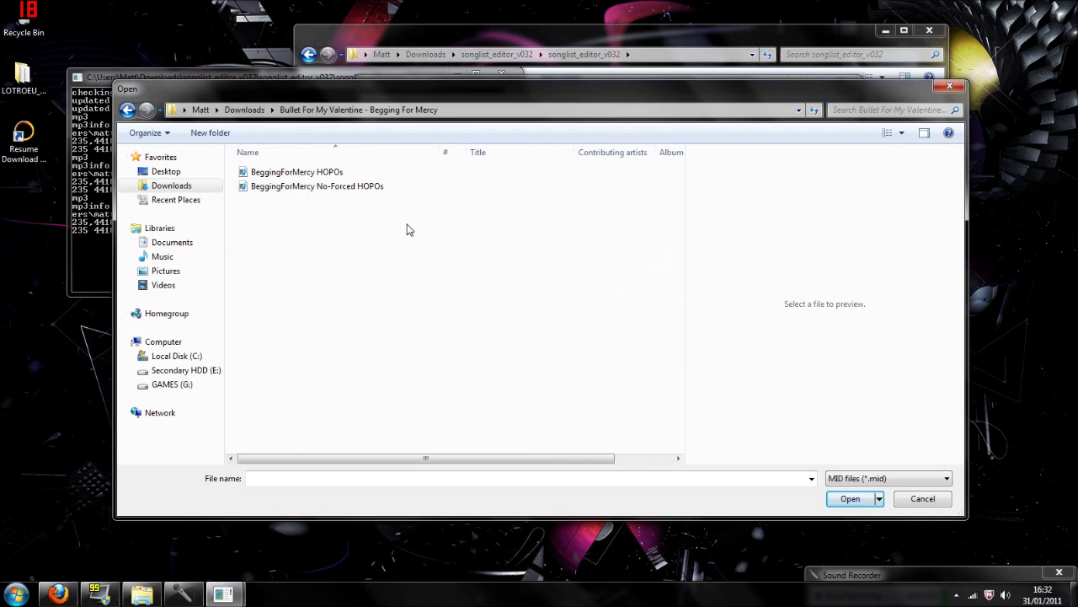
{"action": "left_click", "coordinate": [320, 189]}
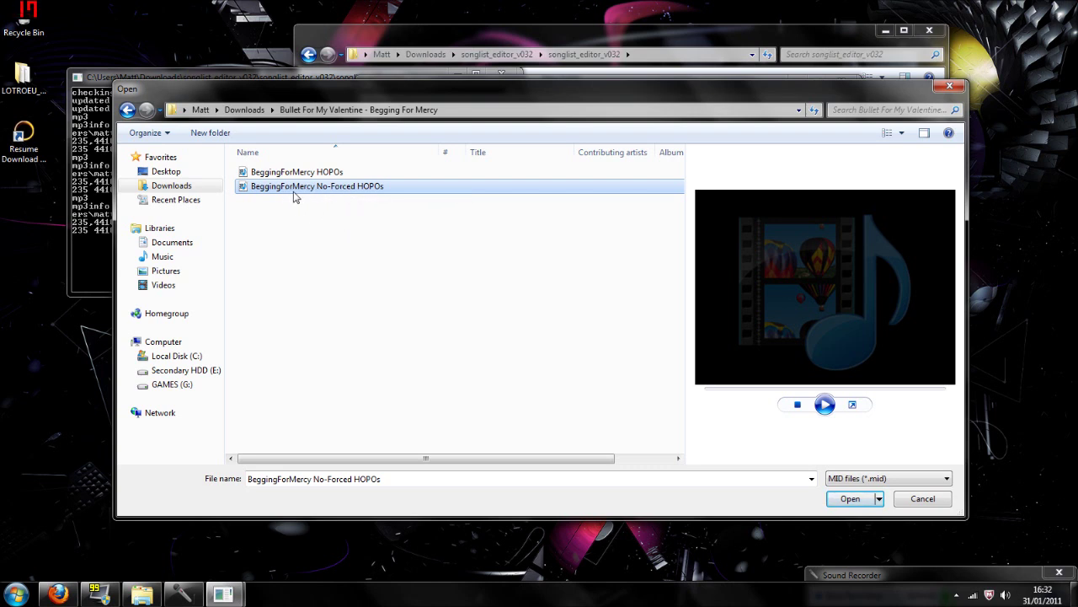
{"action": "left_click", "coordinate": [920, 499]}
{"action": "left_click", "coordinate": [291, 304]}
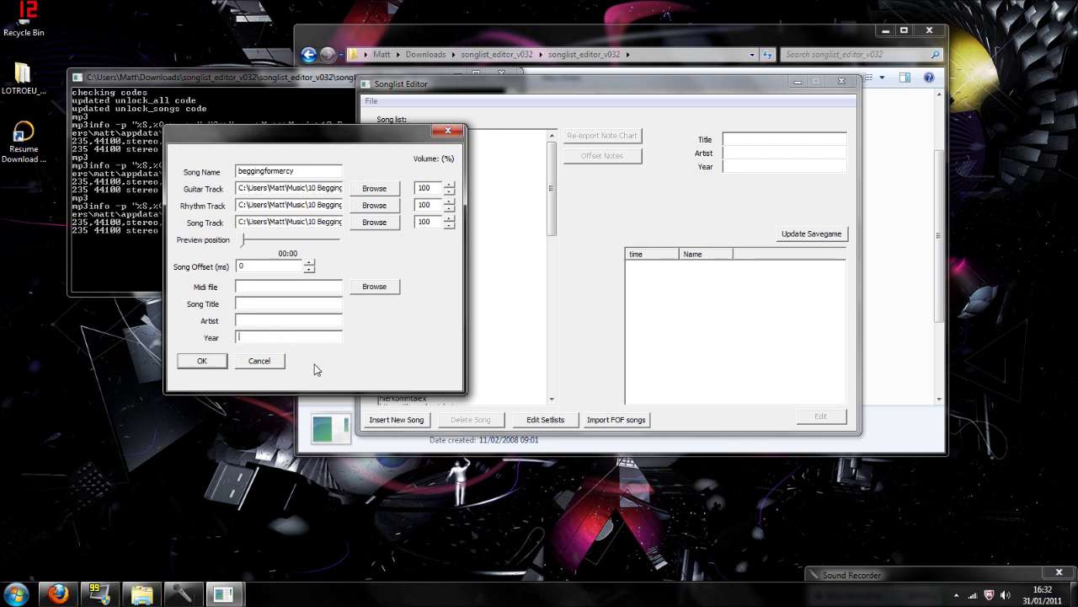
{"action": "left_click", "coordinate": [257, 363]}
Rearrange the console and editor, select begginformercy, and open its setlist settings
{"action": "left_click", "coordinate": [260, 141]}
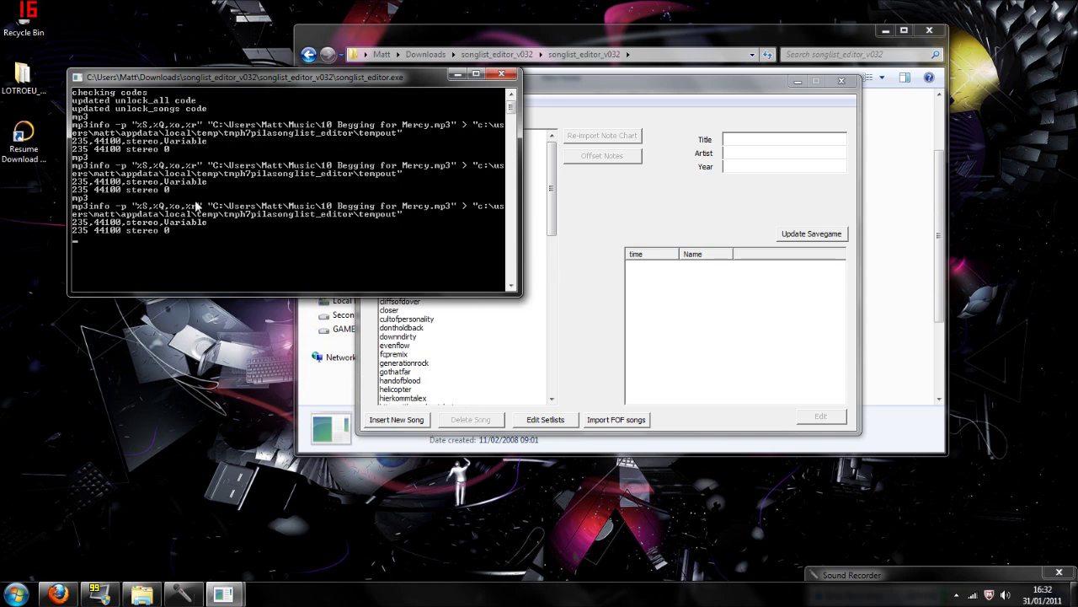
{"action": "left_click_drag", "start_coordinate": [287, 78], "coordinate": [251, 86]}
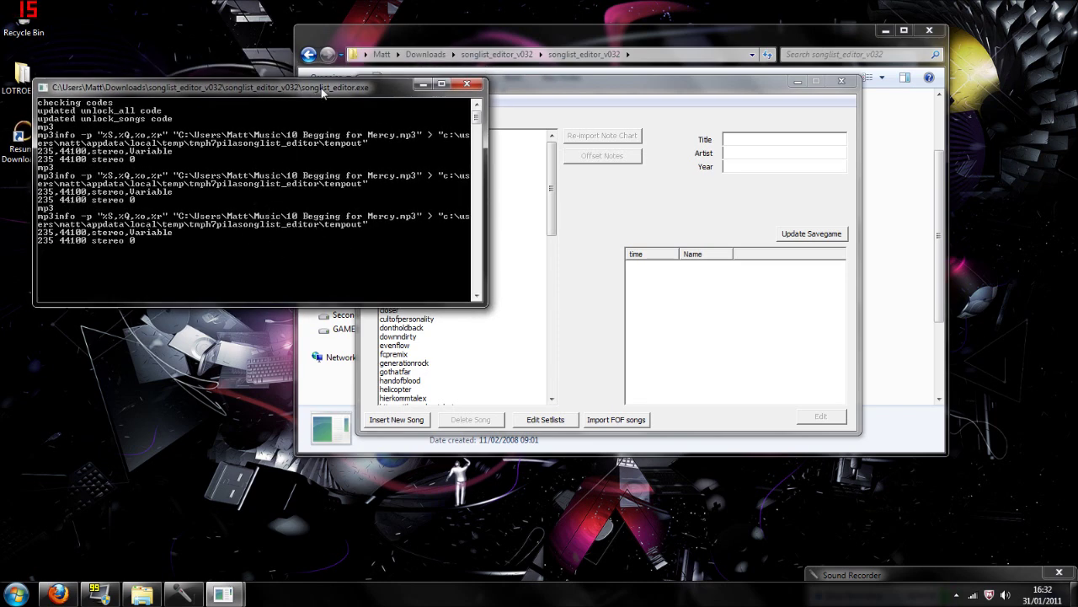
{"action": "left_click_drag", "start_coordinate": [322, 89], "coordinate": [309, 89]}
{"action": "left_click", "coordinate": [607, 94]}
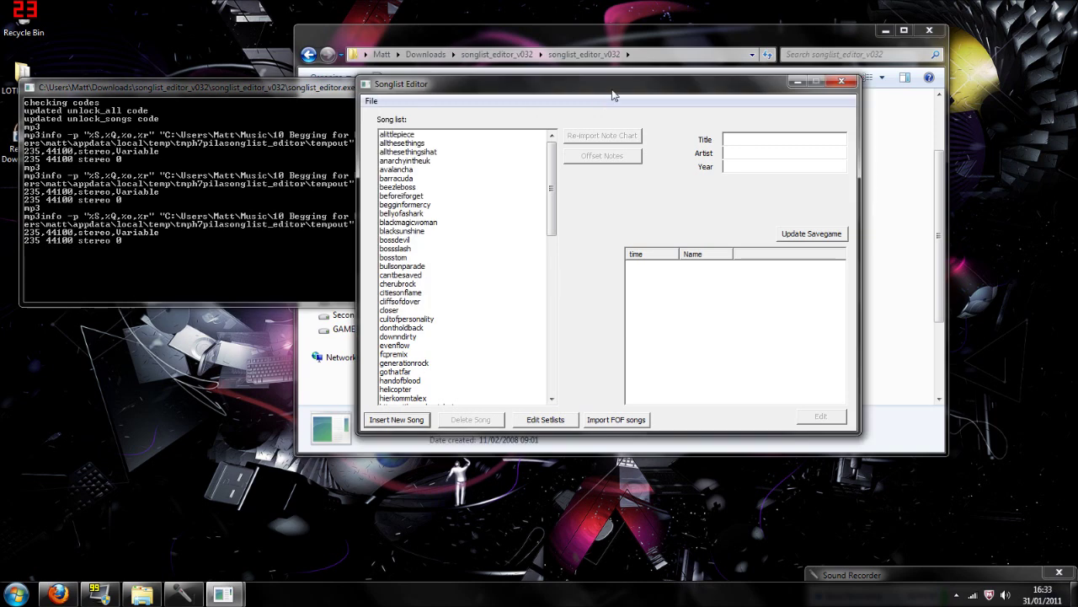
{"action": "left_click_drag", "start_coordinate": [603, 90], "coordinate": [640, 78]}
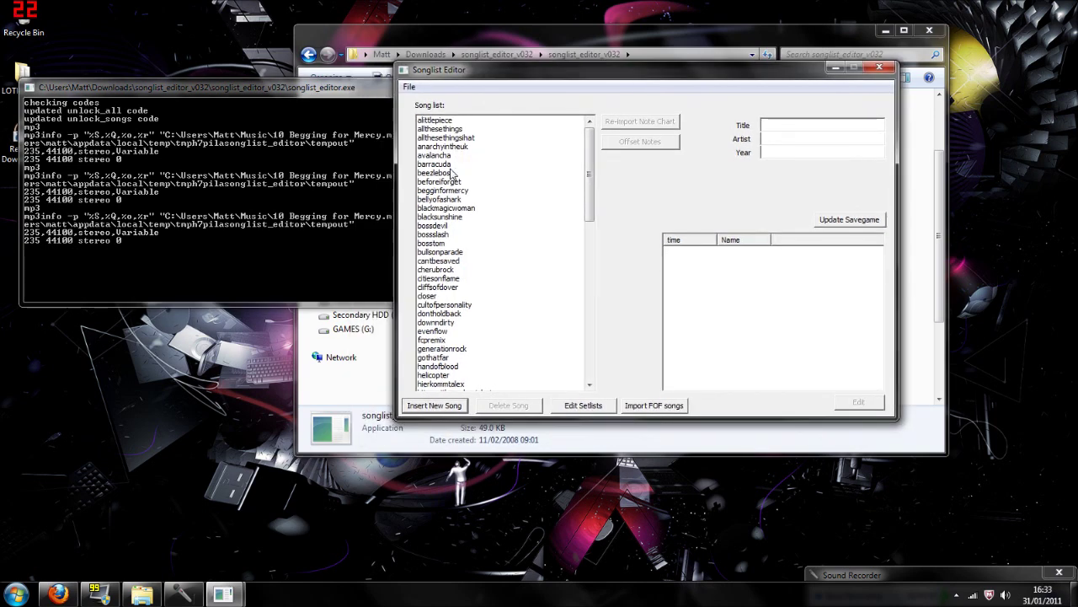
{"action": "left_click", "coordinate": [492, 191]}
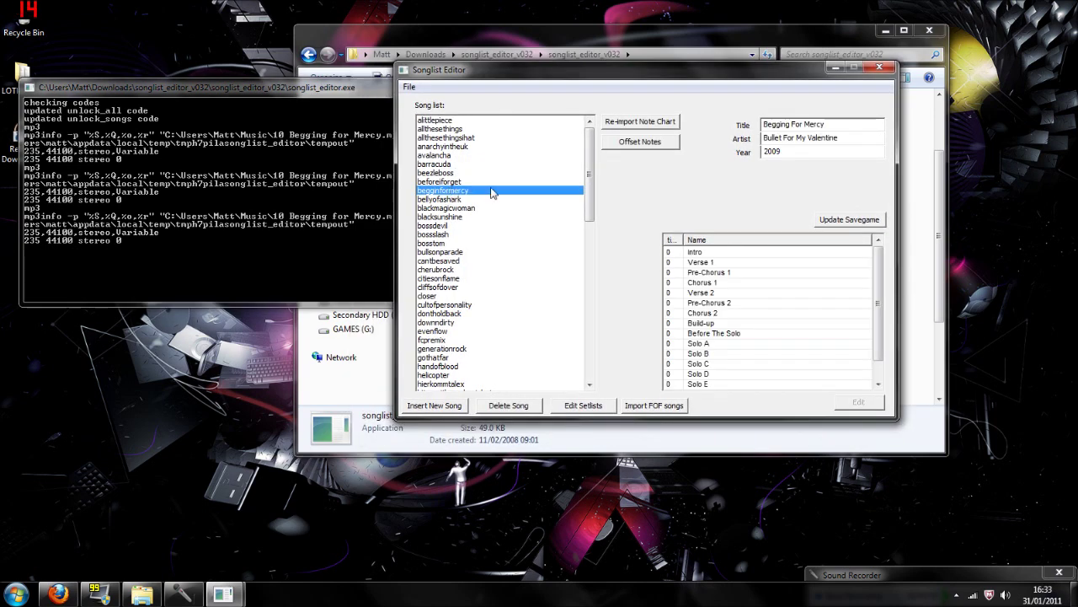
{"action": "left_click", "coordinate": [583, 405]}
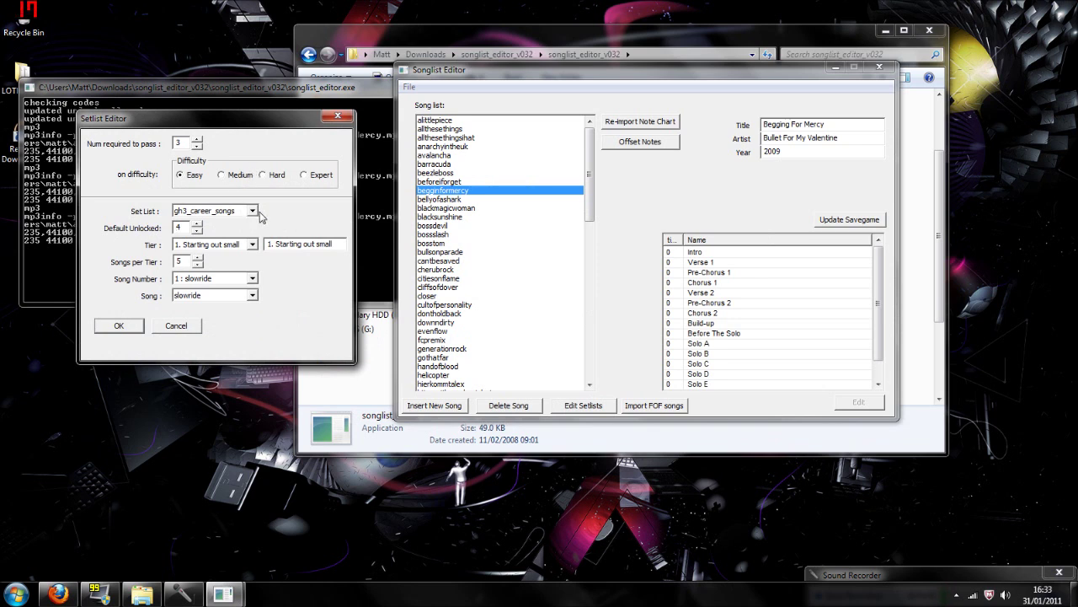
Choose the Bonus Songs setlist, keeping songs per tier at 26
{"action": "left_click", "coordinate": [253, 212]}
{"action": "left_click", "coordinate": [240, 258]}
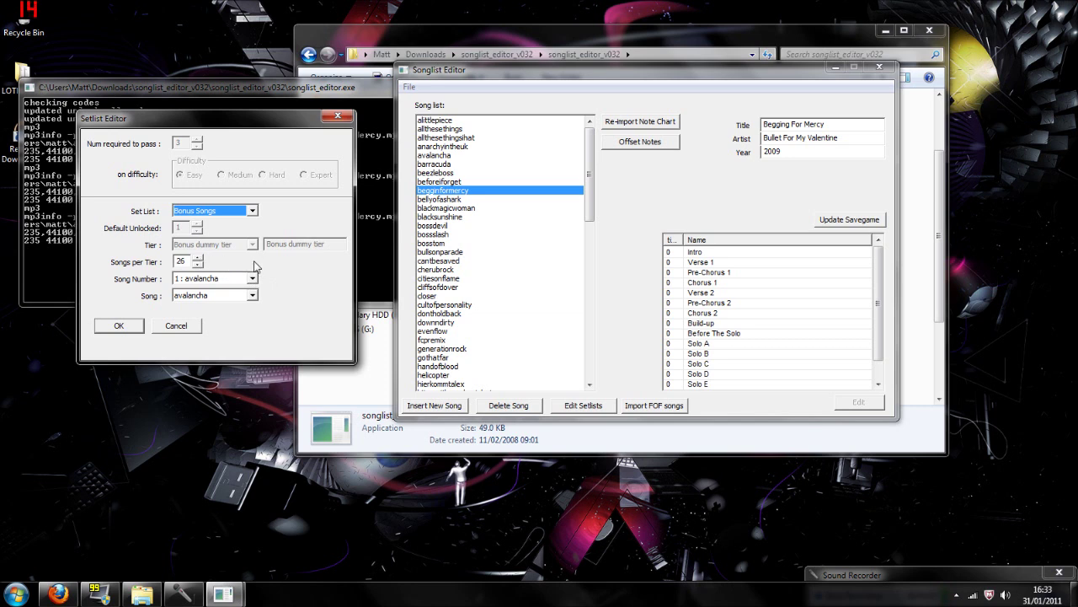
{"action": "left_click", "coordinate": [198, 258]}
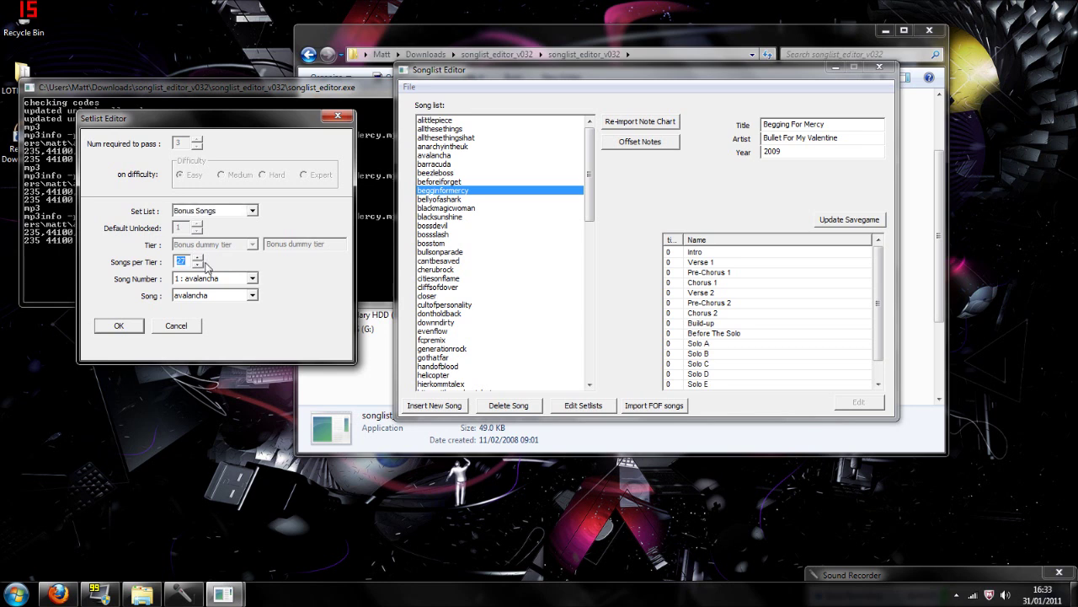
{"action": "left_click", "coordinate": [252, 278]}
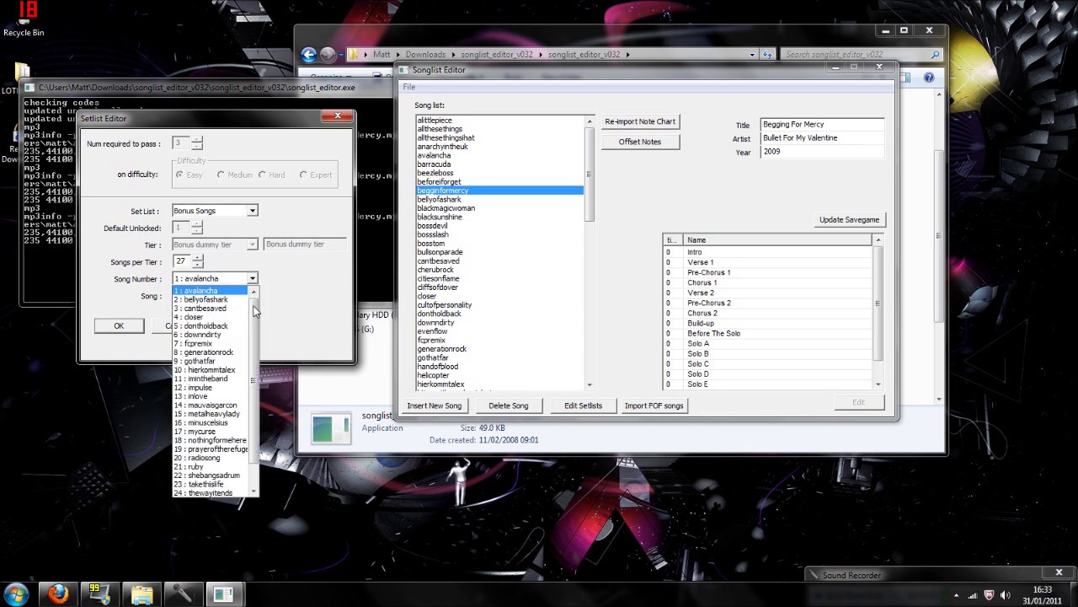
{"action": "scroll", "coordinate": [254, 311], "scroll_direction": "down", "scroll_amount": 1}
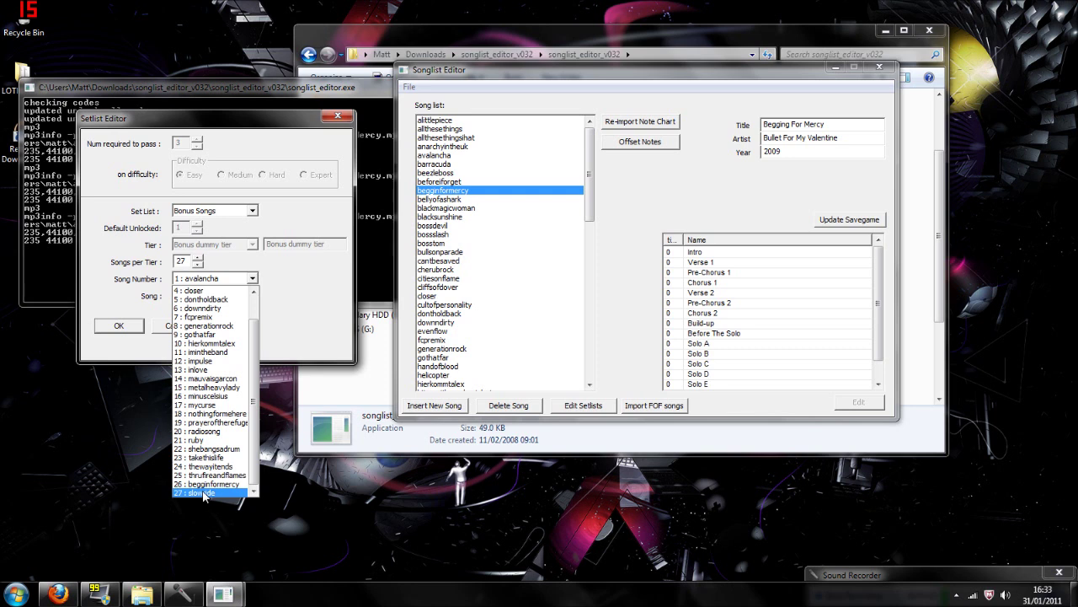
{"action": "left_click", "coordinate": [199, 276]}
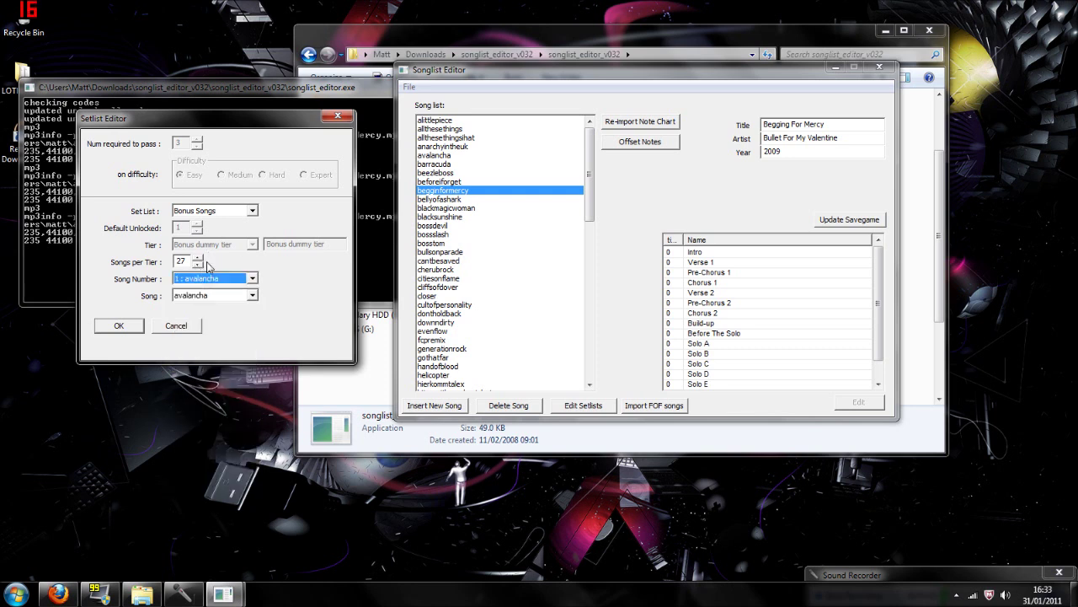
{"action": "left_click", "coordinate": [197, 265]}
{"action": "left_click", "coordinate": [224, 295]}
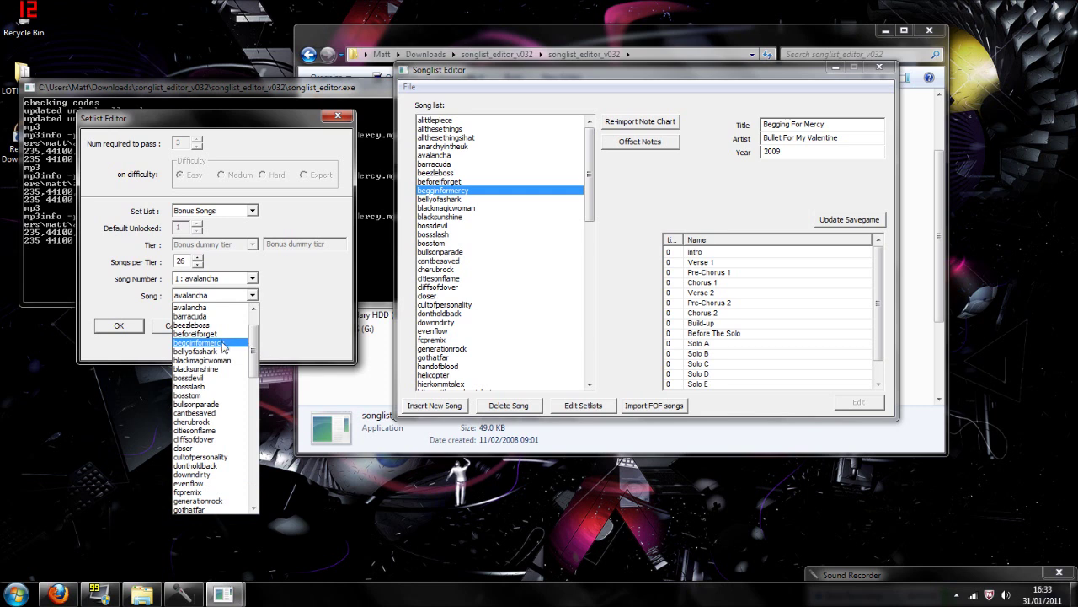
{"action": "left_click", "coordinate": [234, 306]}
Assign begginformercy to Bonus Songs slot 26 and close the Setlist Editor
{"action": "left_click", "coordinate": [240, 285]}
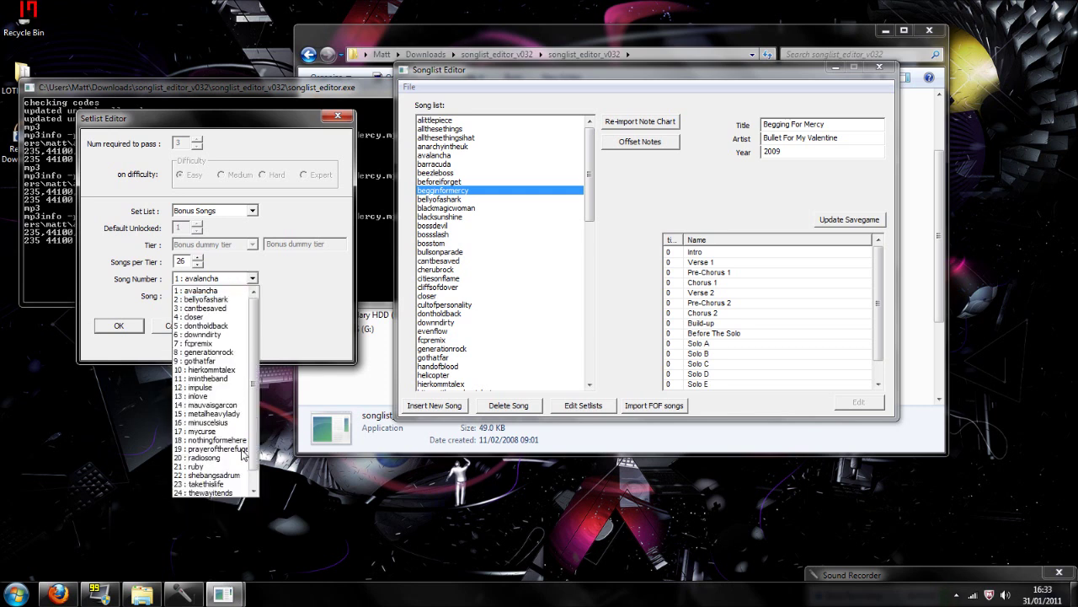
{"action": "left_click", "coordinate": [233, 286]}
{"action": "left_click", "coordinate": [233, 284]}
{"action": "scroll", "coordinate": [228, 396], "scroll_direction": "down", "scroll_amount": 1}
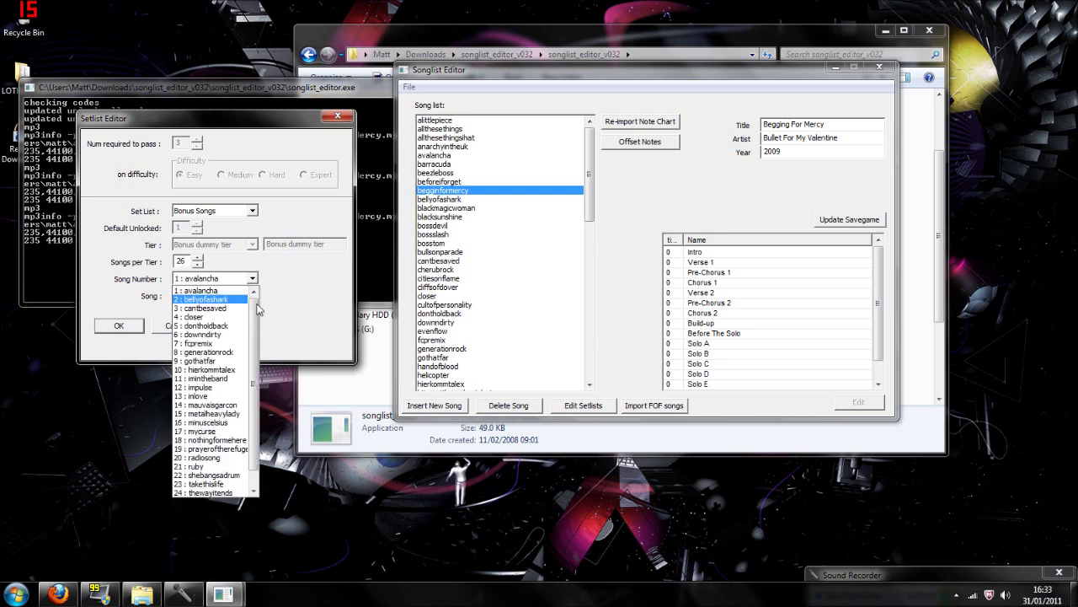
{"action": "left_click", "coordinate": [237, 493]}
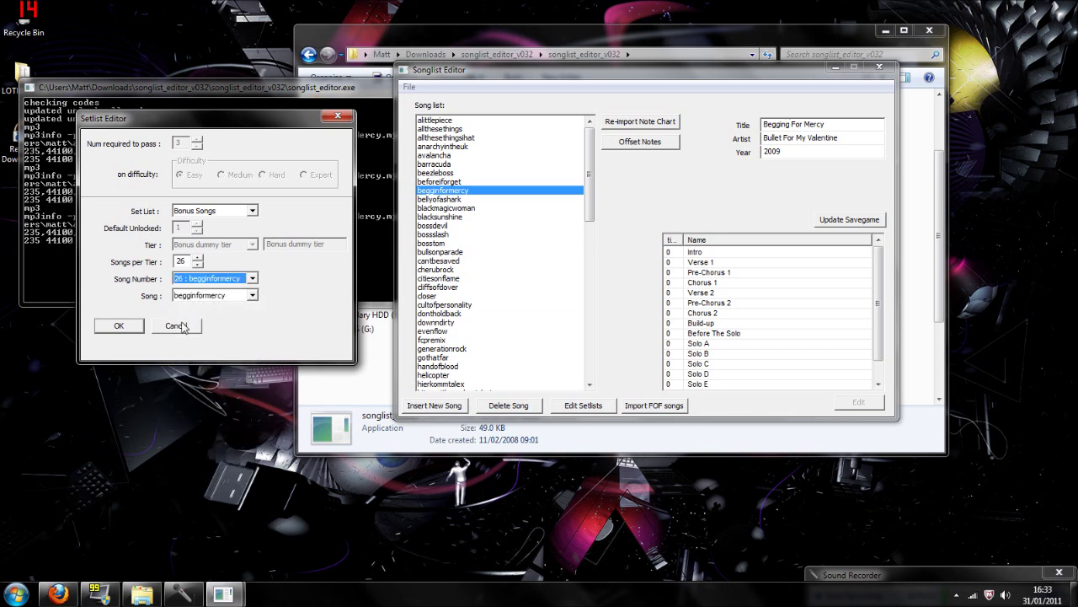
{"action": "left_click", "coordinate": [218, 299]}
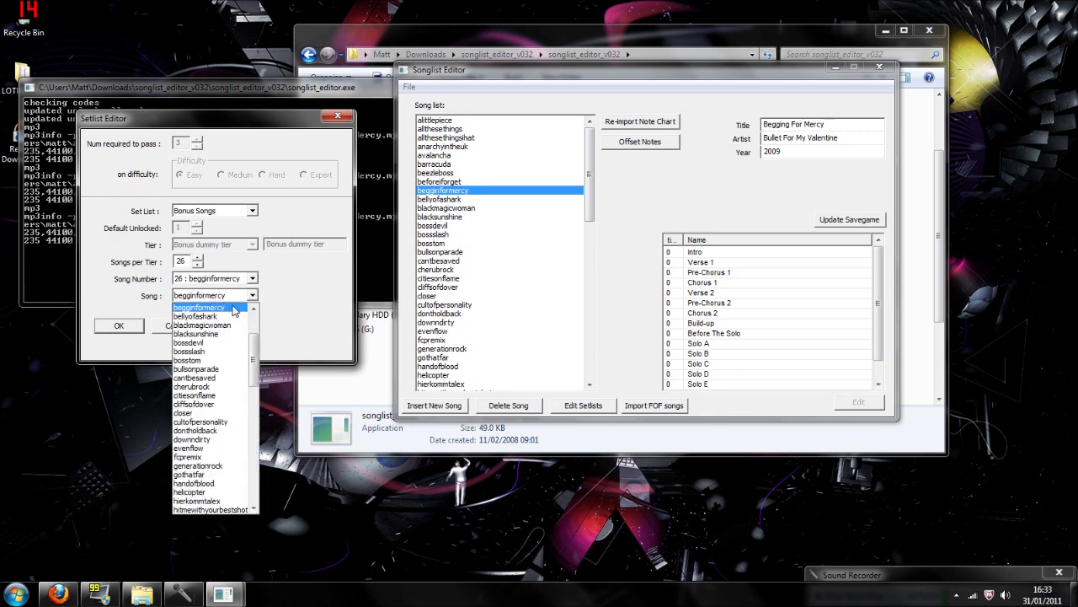
{"action": "left_click", "coordinate": [226, 312]}
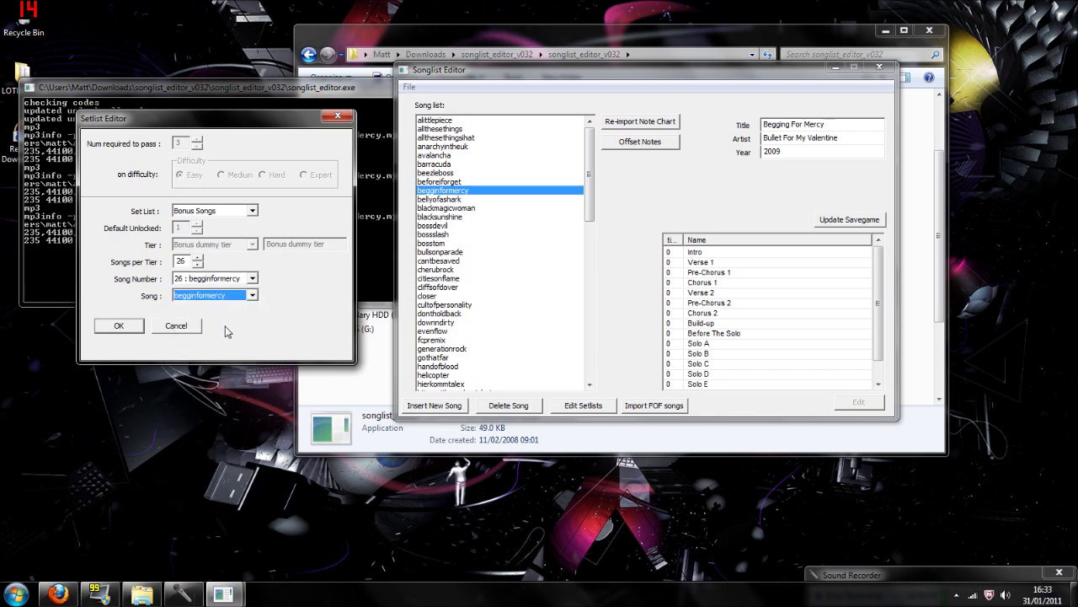
{"action": "left_click", "coordinate": [177, 326]}
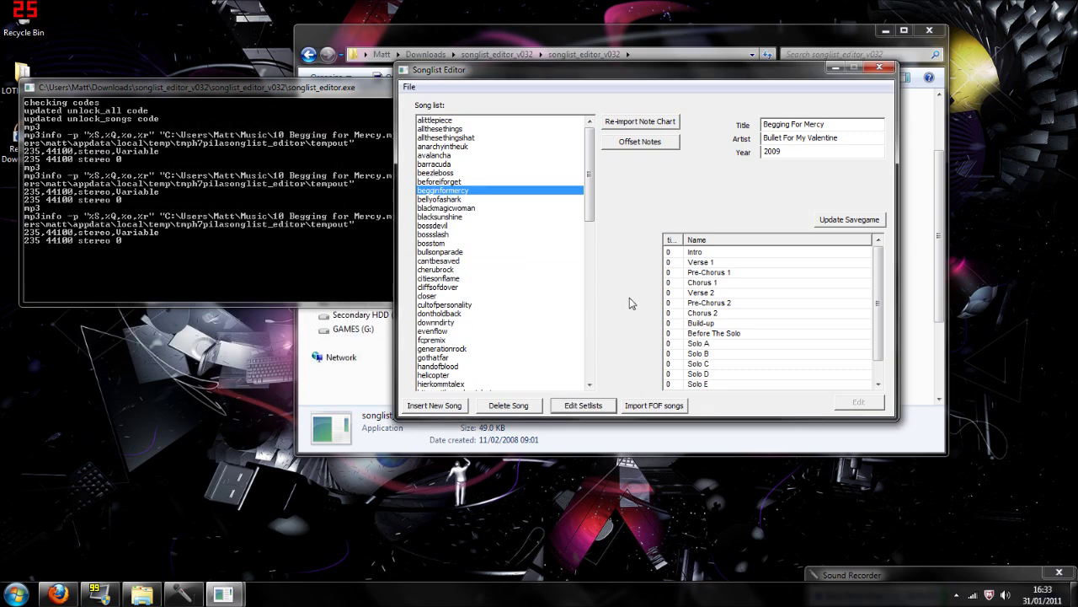
Save the song list over the game files, answer the overwrite caution, and close Explorer
{"action": "left_click", "coordinate": [410, 87]}
{"action": "left_click", "coordinate": [430, 117]}
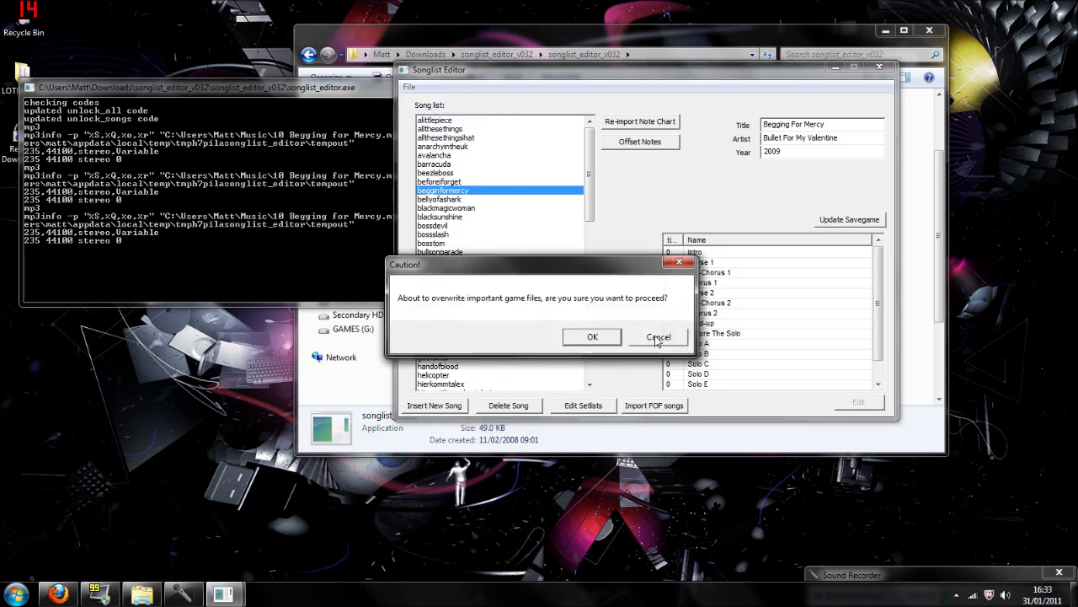
{"action": "left_click", "coordinate": [657, 338]}
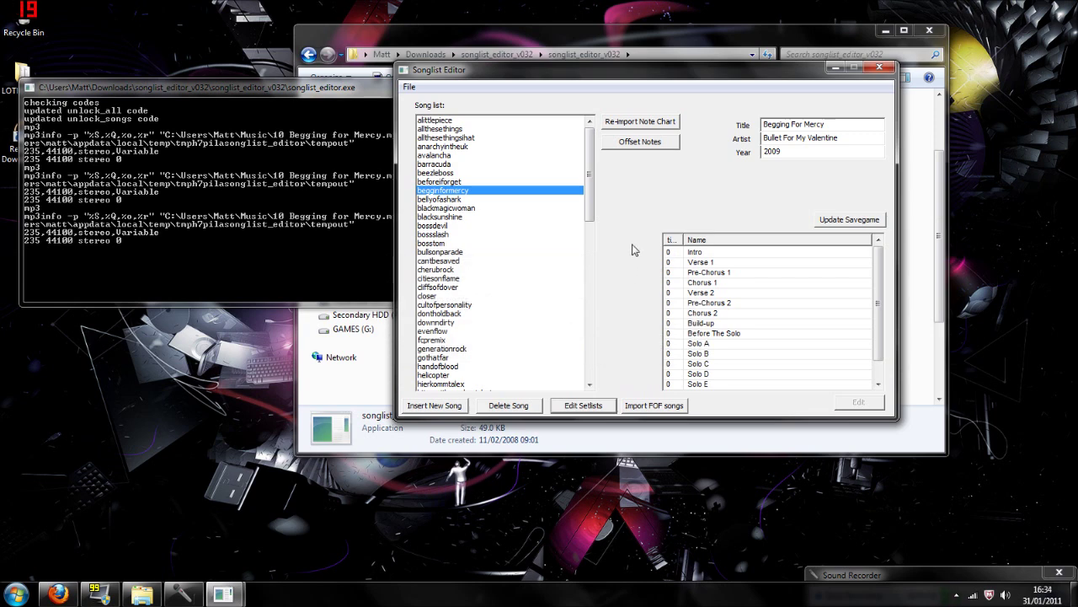
{"action": "left_click", "coordinate": [704, 39]}
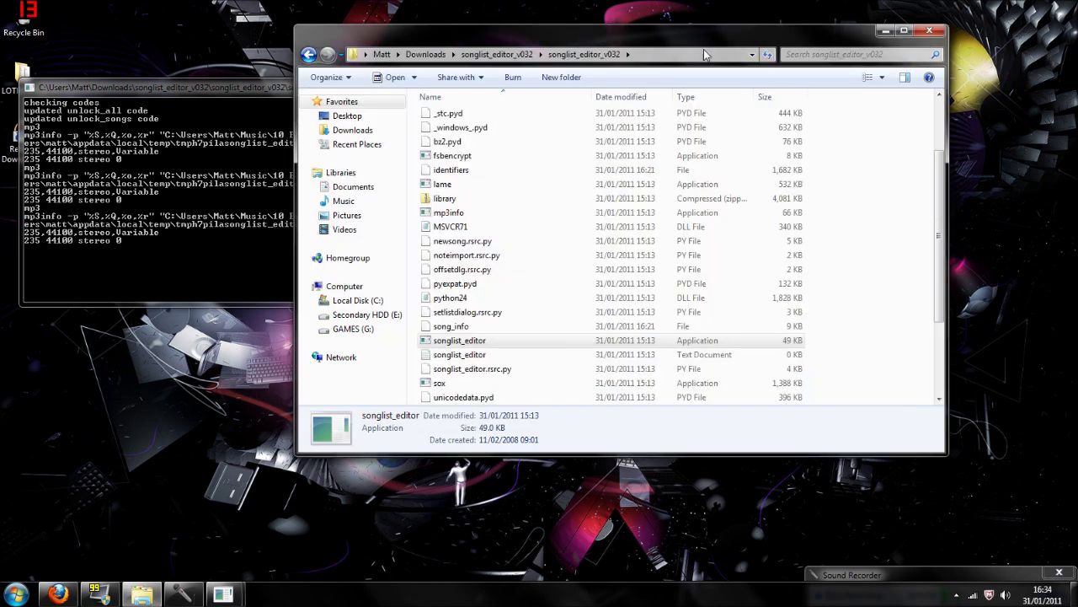
{"action": "left_click", "coordinate": [929, 31]}
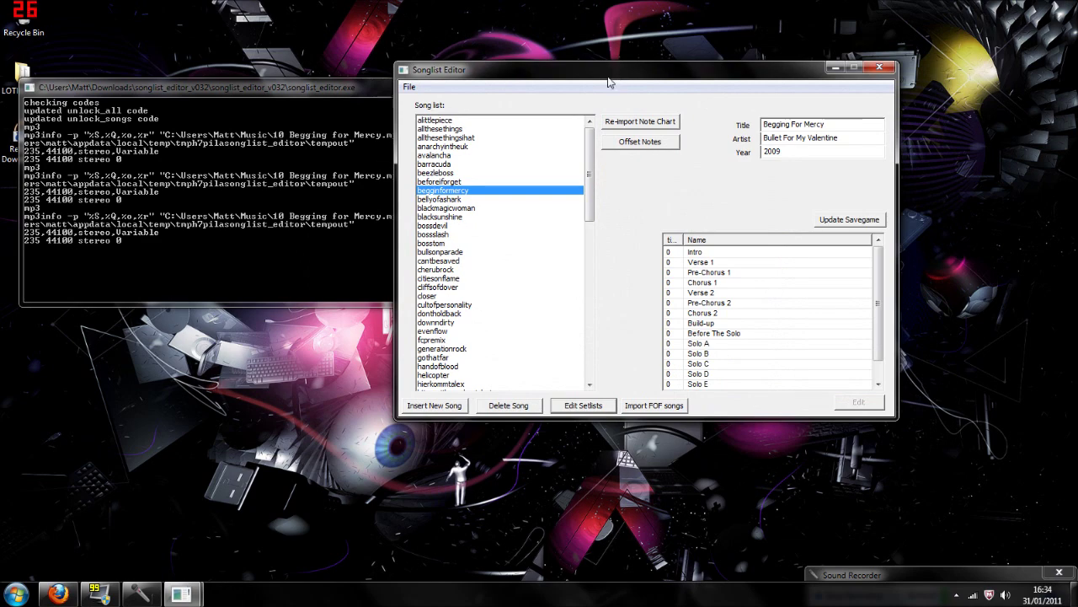
{"action": "left_click_drag", "start_coordinate": [609, 78], "coordinate": [707, 53]}
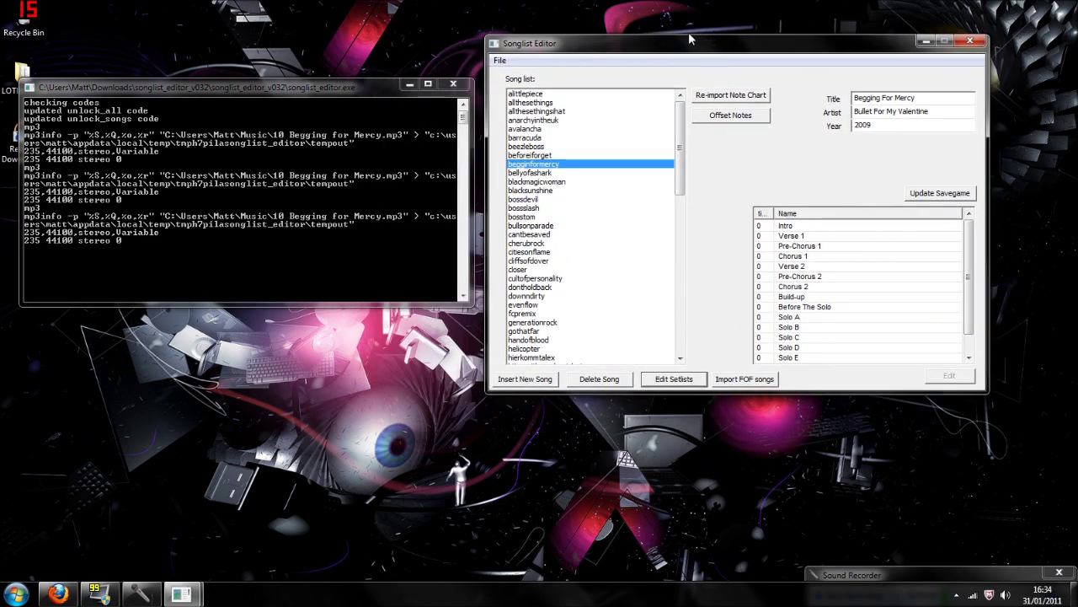
{"action": "left_click_drag", "start_coordinate": [685, 49], "coordinate": [685, 38]}
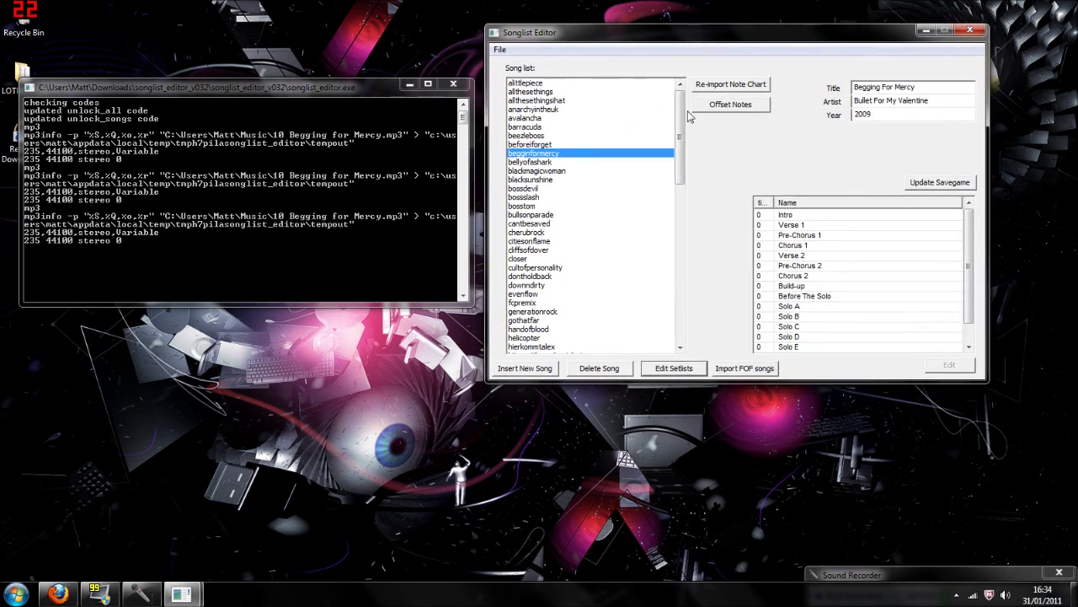